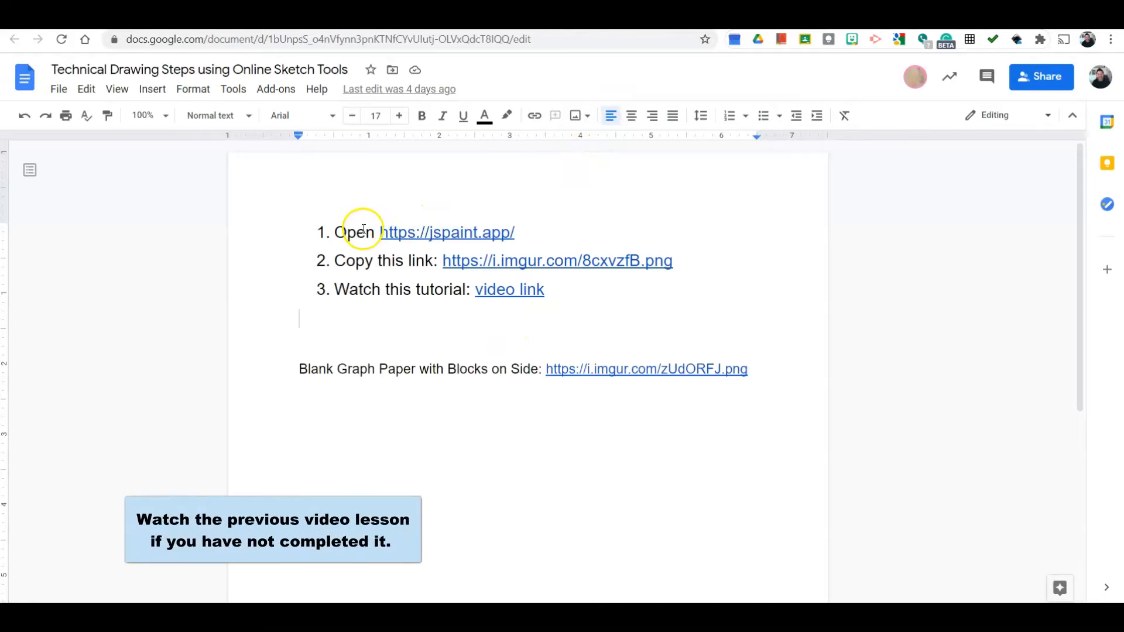
- Open the jspaint.app link from the document's step list
left_click(448, 234)
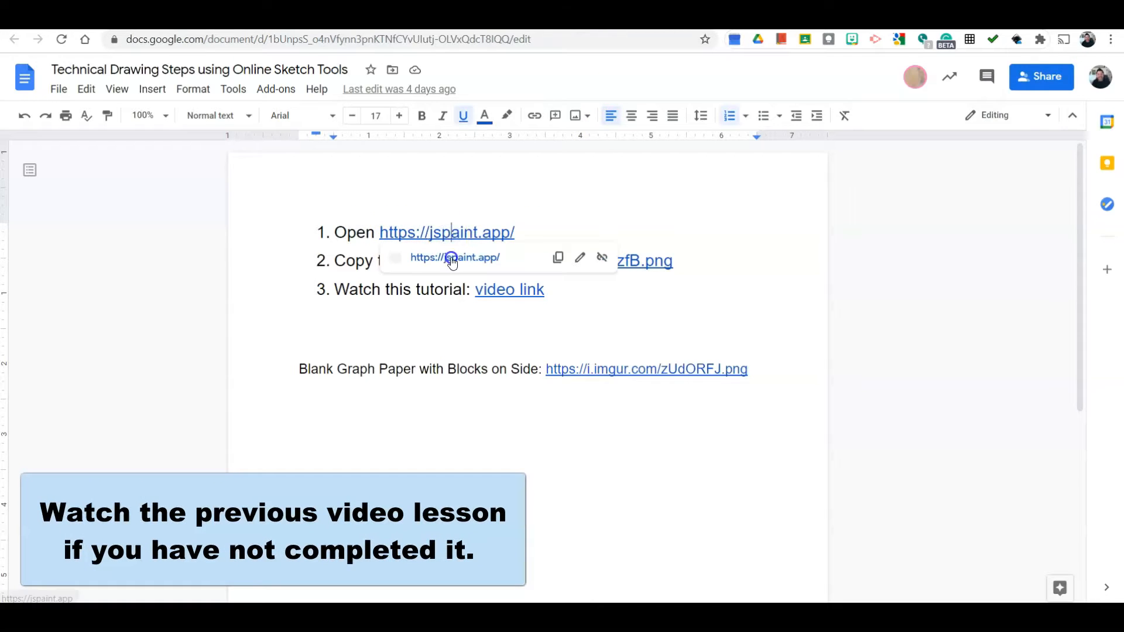
left_click(451, 256)
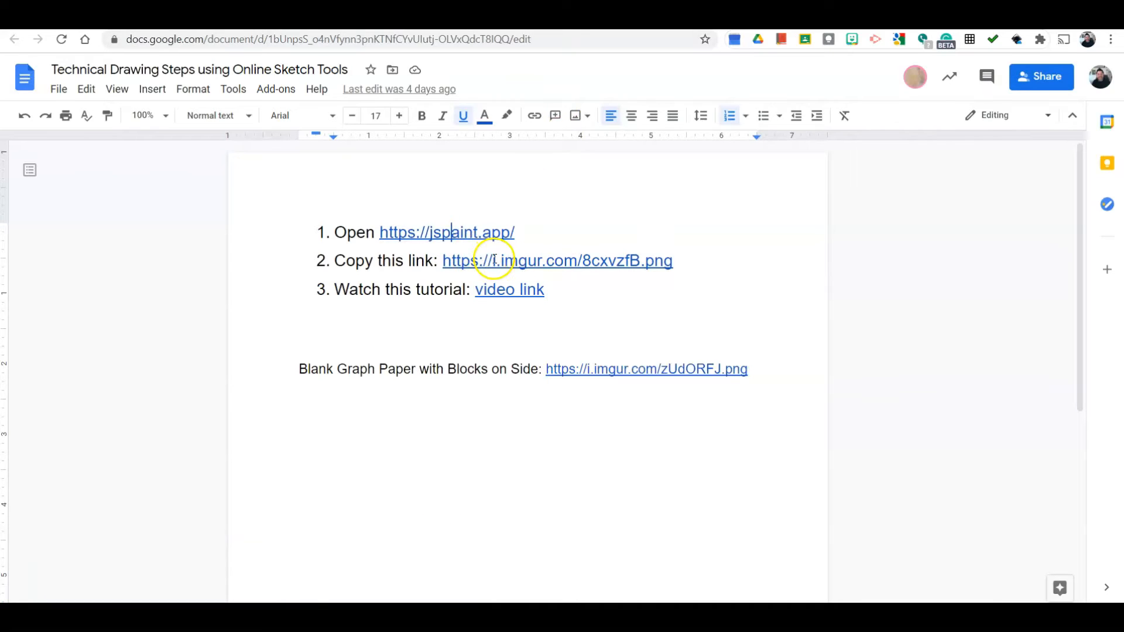
left_click(460, 260)
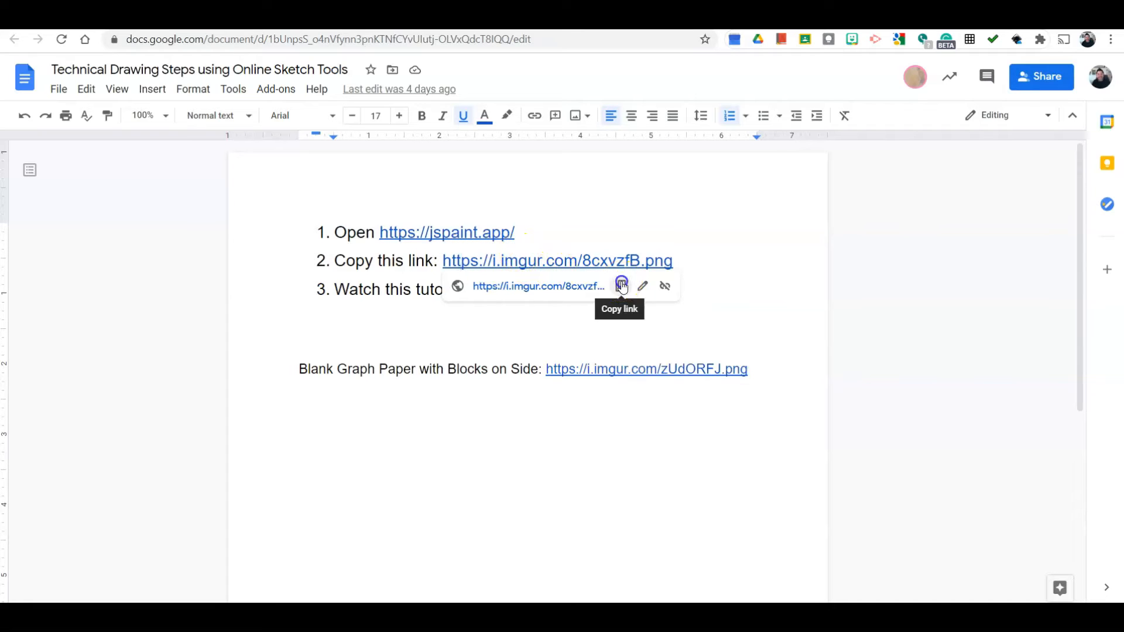
left_click(621, 286)
left_click_drag(440, 260, 681, 257)
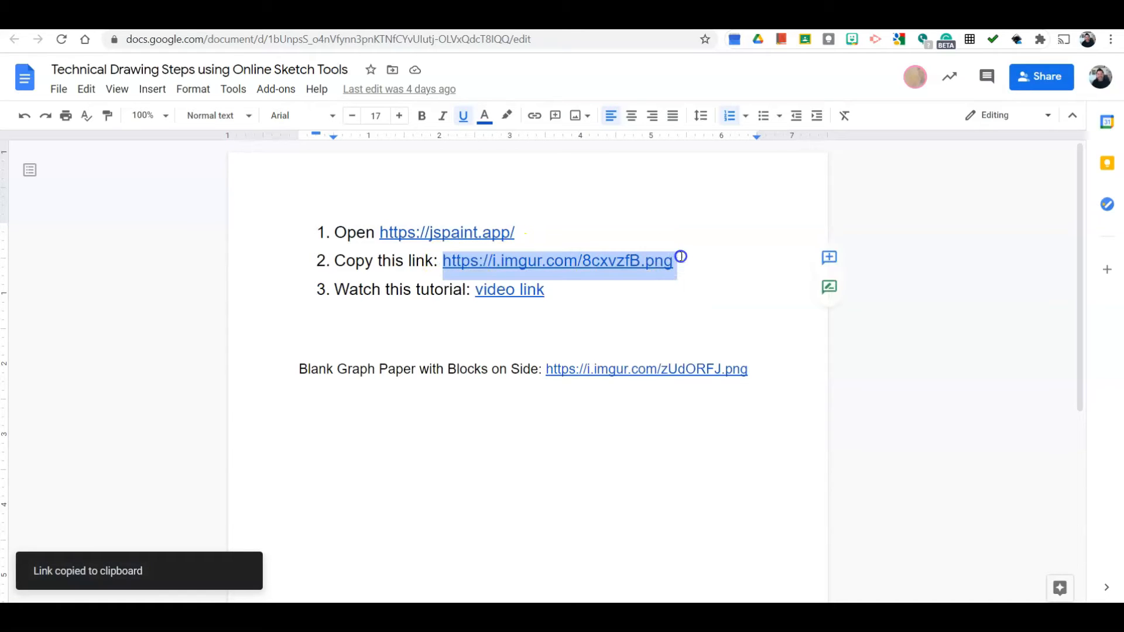
left_click(674, 258)
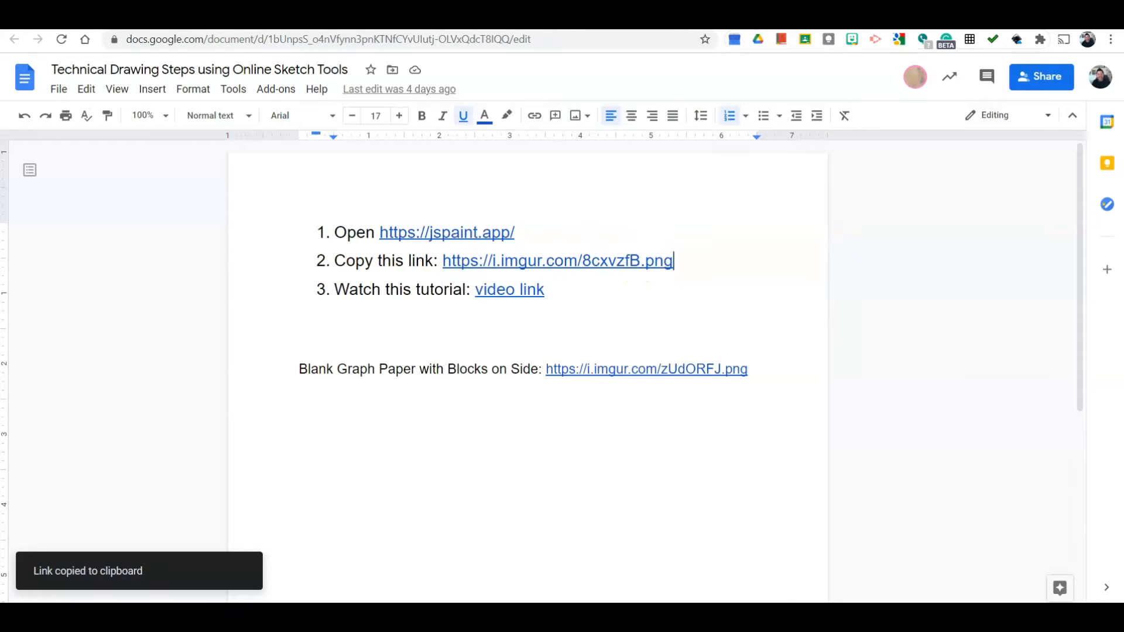
- Switch to the JS Paint tab and load the copied imgur image from its URL
key("ctrl+Tab")
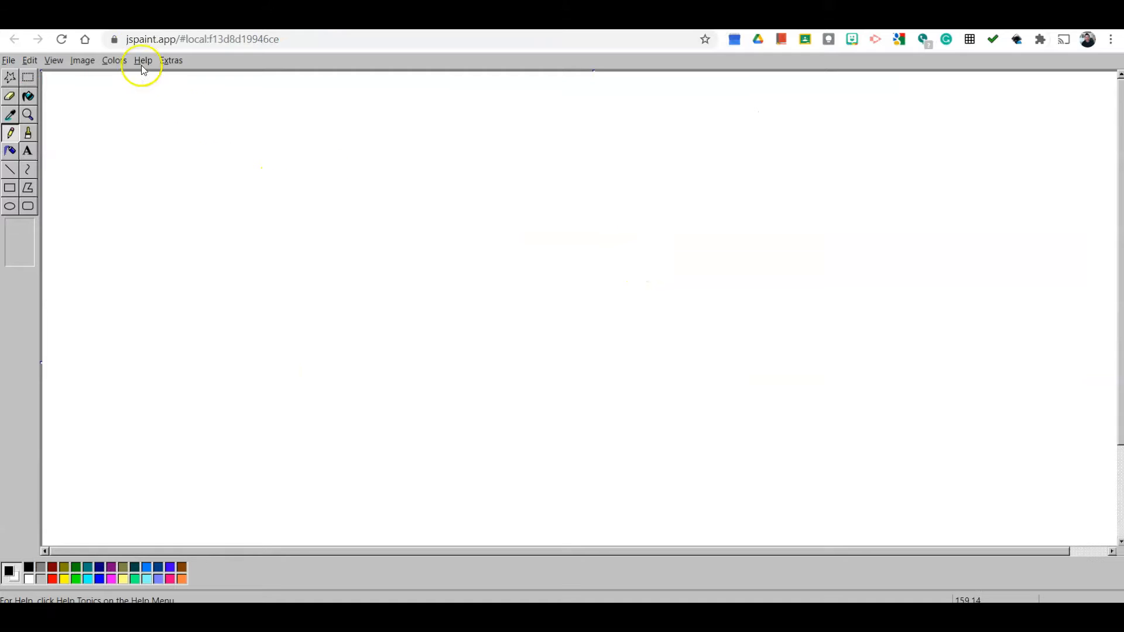
left_click(9, 61)
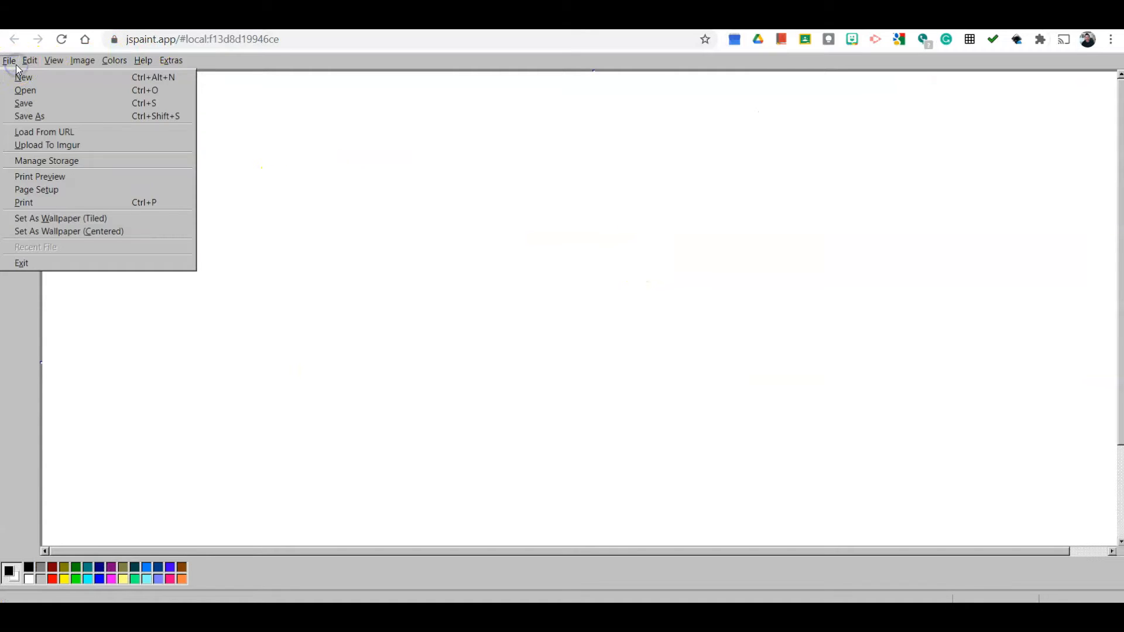
left_click(66, 135)
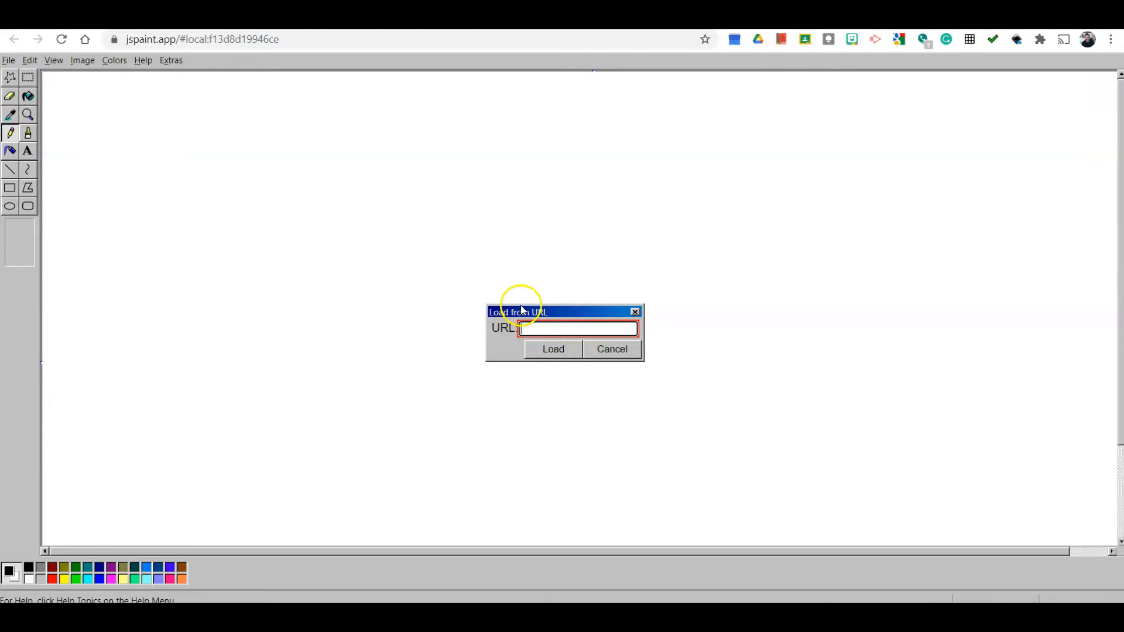
right_click(531, 331)
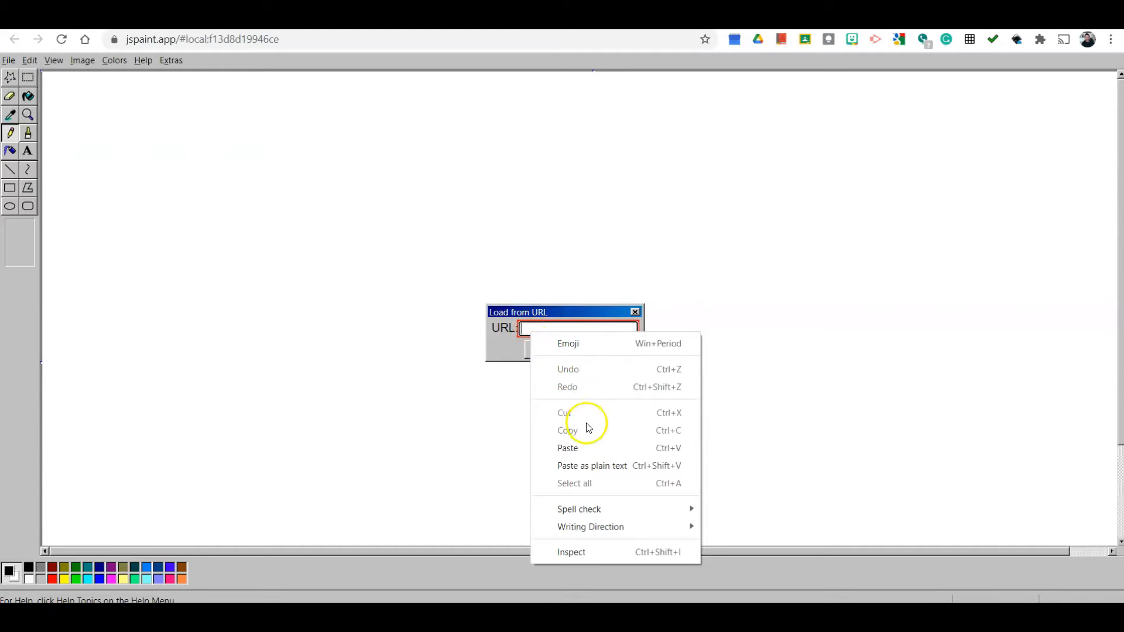
left_click(584, 449)
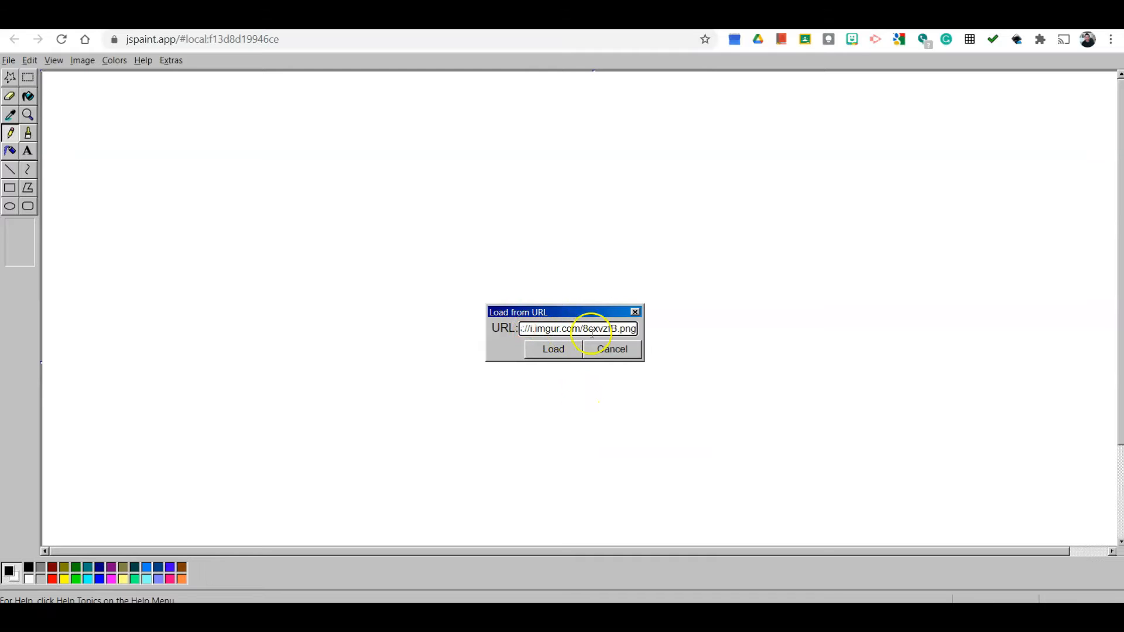
left_click(553, 350)
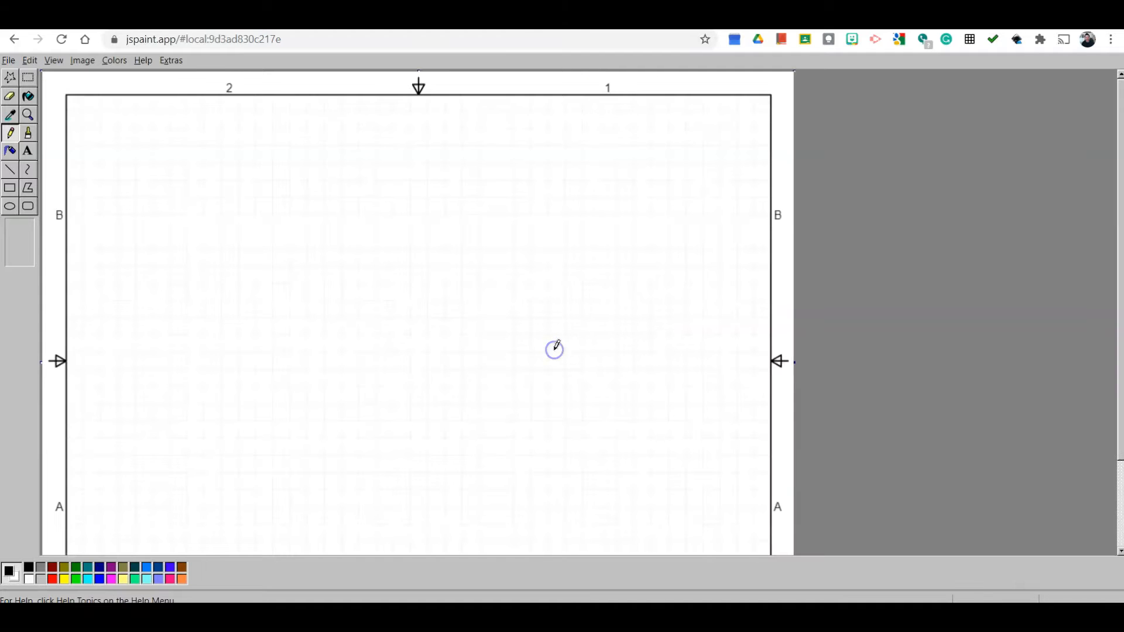
- Scroll over the loaded graph-paper sheet to examine its border and title block
scroll(551, 337, "down", 1)
scroll(551, 336, "up", 2)
scroll(551, 337, "down", 2)
scroll(555, 332, "up", 1)
scroll(556, 332, "up", 2)
scroll(557, 332, "down", 3)
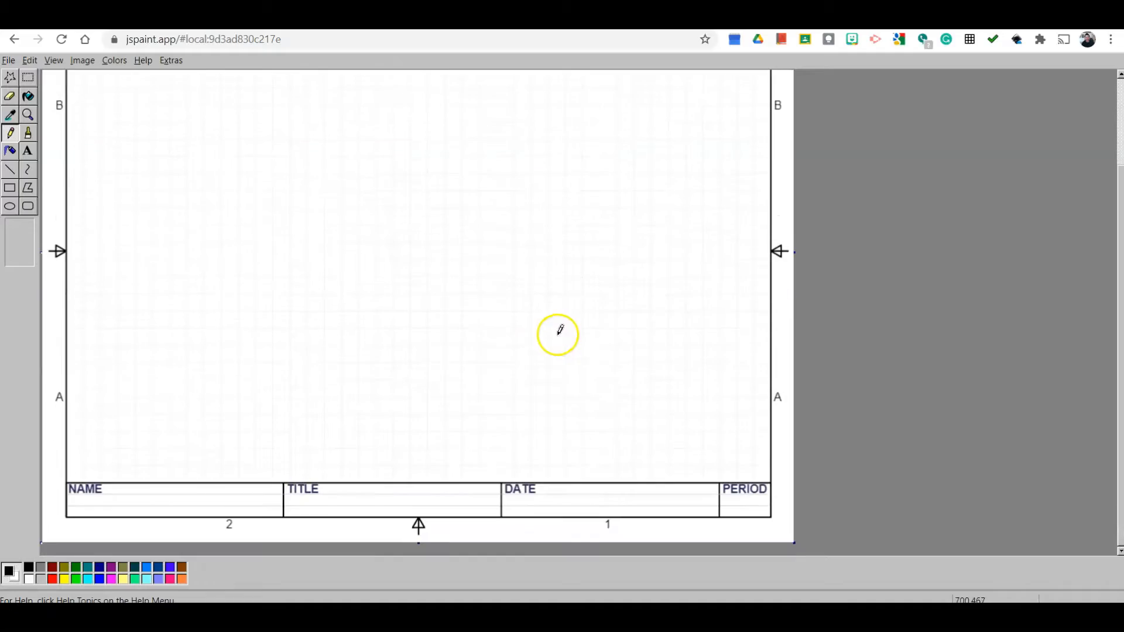
scroll(326, 246, "up", 1)
scroll(326, 246, "up", 2)
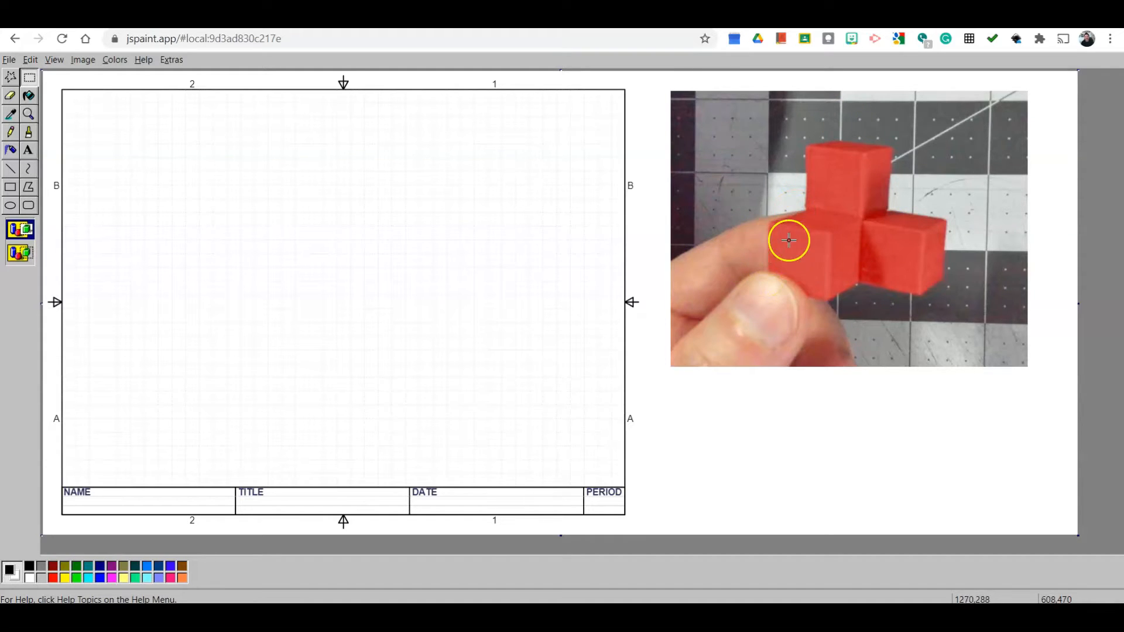
- With the Line tool, trace the edges of the front cube on the reference photo
left_click(11, 169)
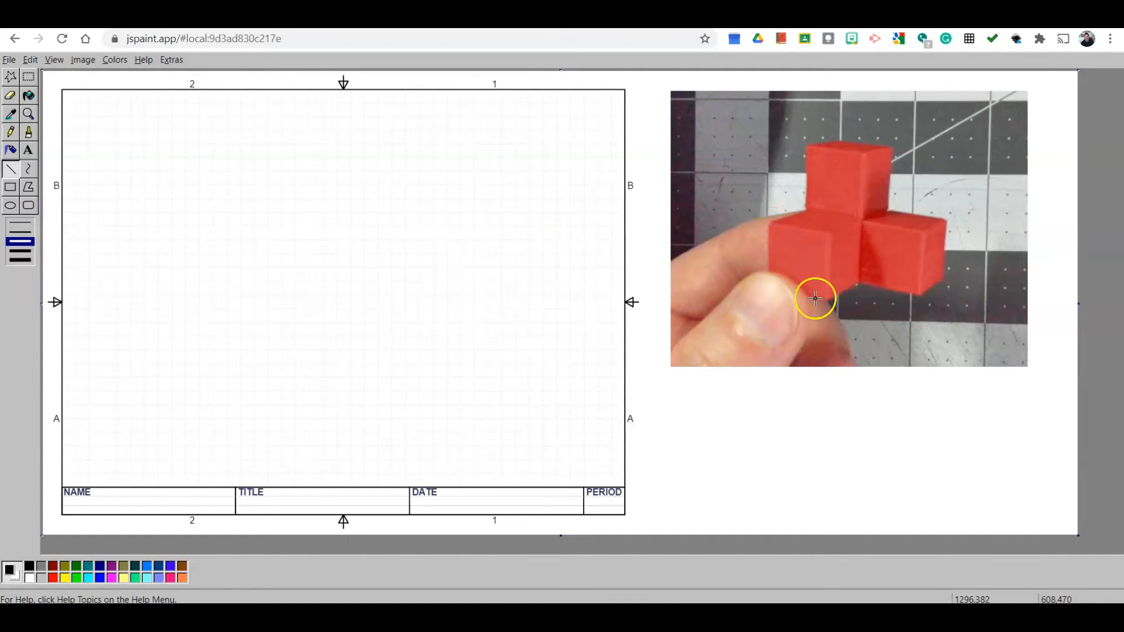
left_click_drag(771, 225, 790, 226)
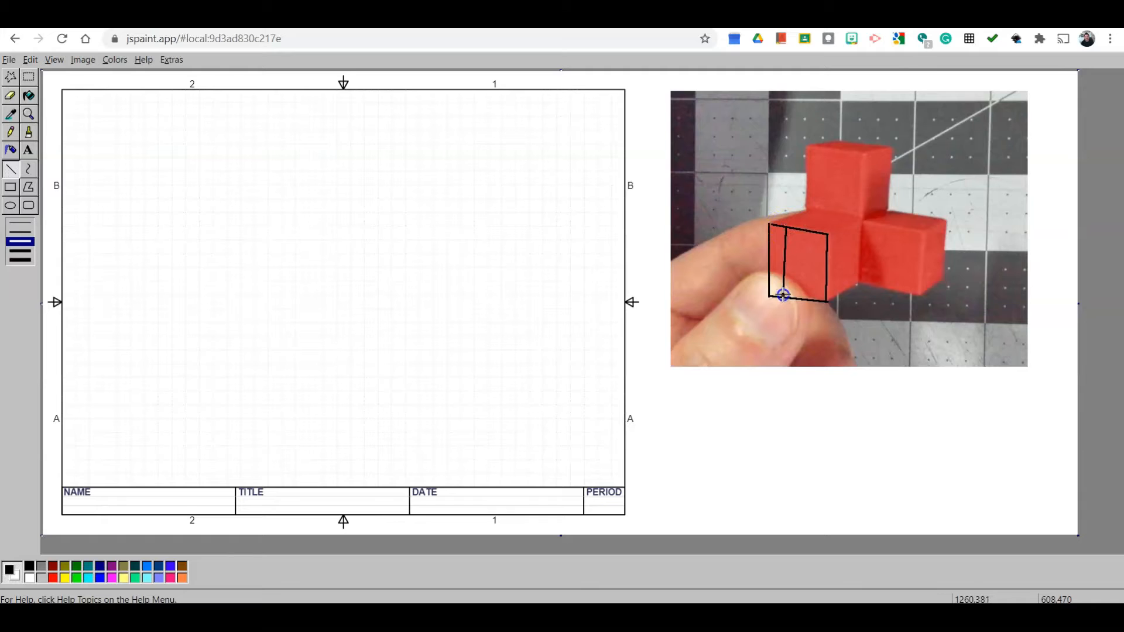
left_click_drag(805, 231, 814, 302)
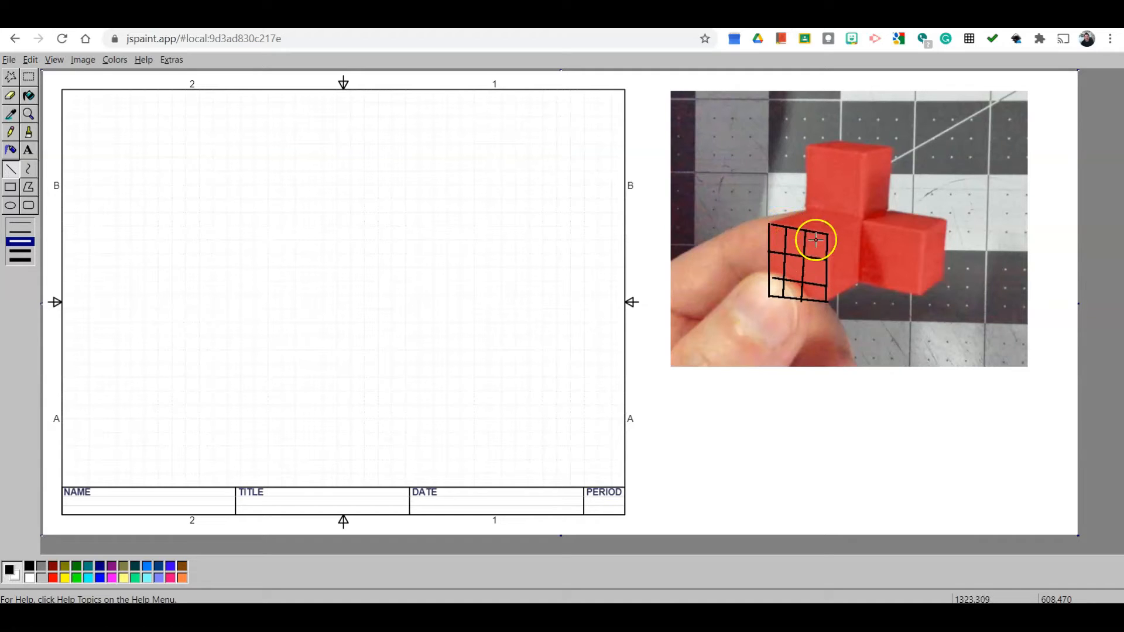
- Undo the last traced line and redraw a dividing line across the front cube's face on the photo
left_click(29, 60)
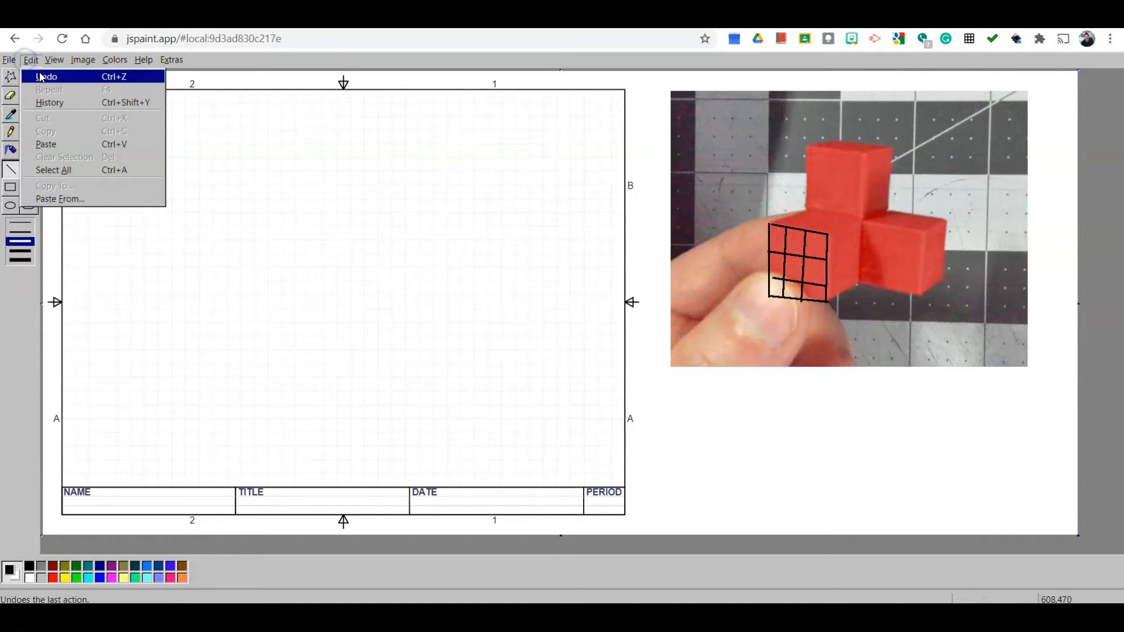
left_click(40, 75)
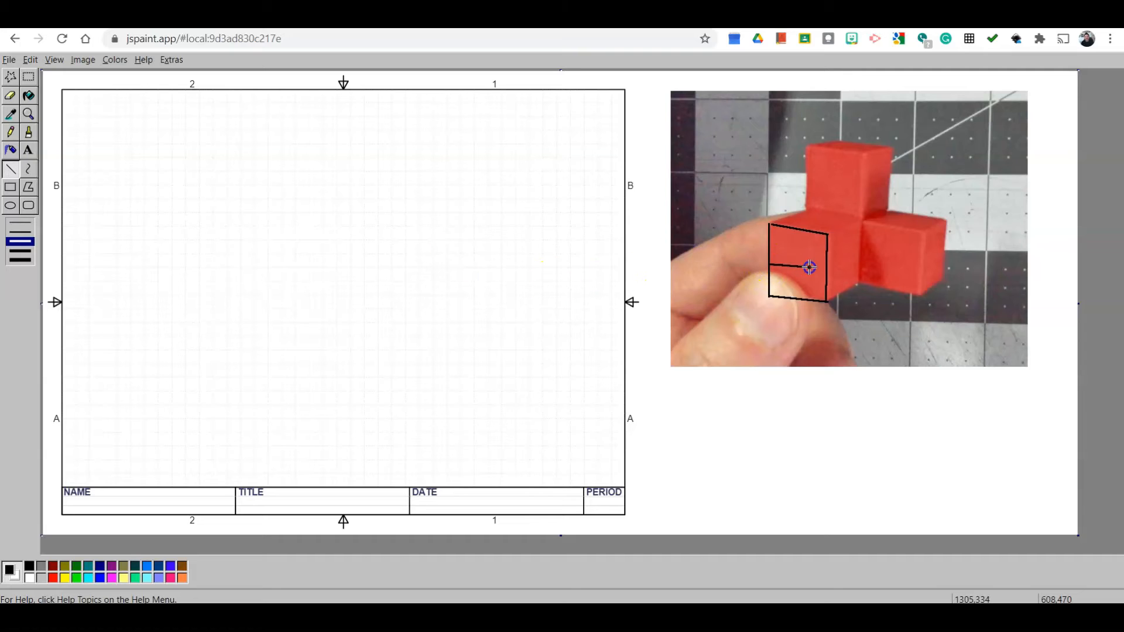
left_click_drag(795, 232, 804, 293)
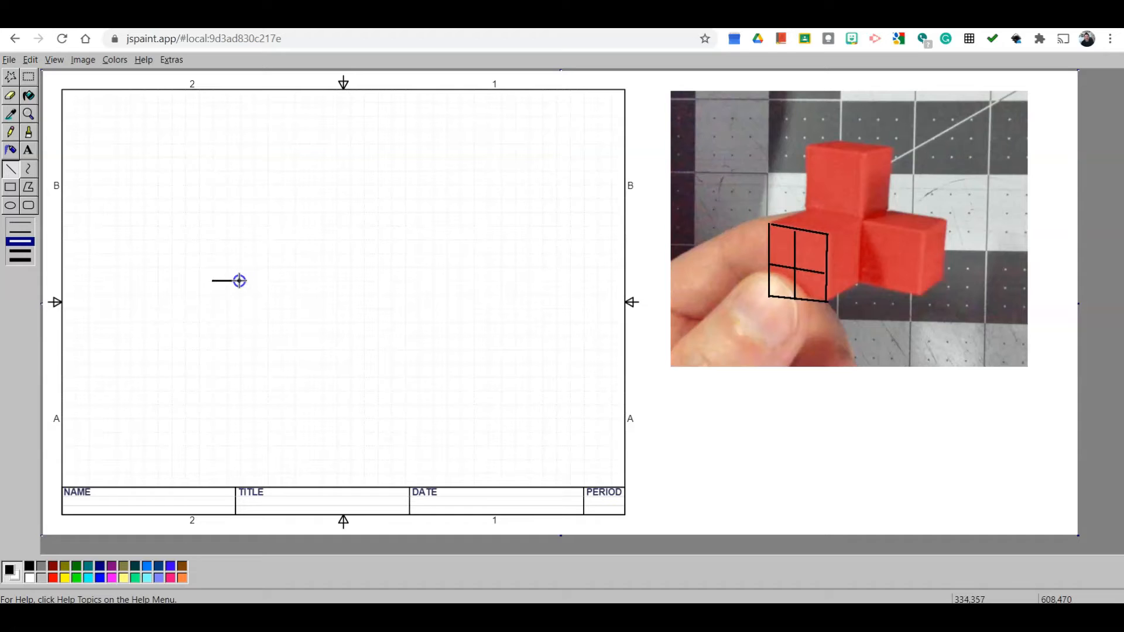
- Draw the front cube as an isometric box on the graph paper, undoing the last stray line
left_click_drag(240, 280, 240, 280)
left_click(17, 176)
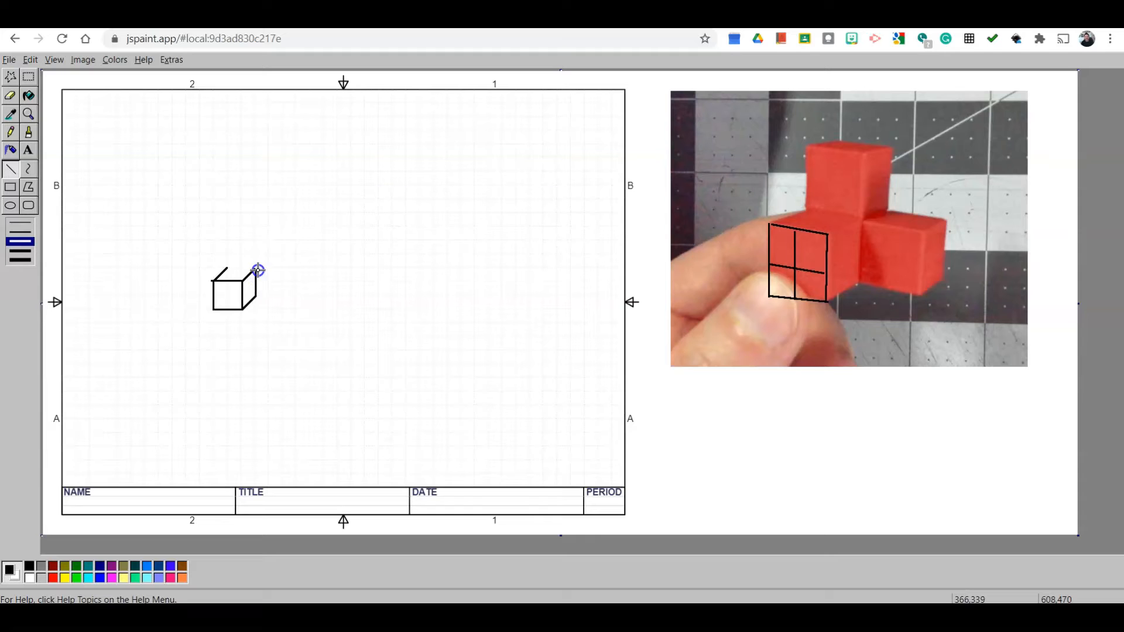
key("ctrl+z")
- Trace the top face and right side edge of the front cube on the photo
left_click(778, 228)
mouse_move(818, 205)
left_mouse_down()
mouse_move(882, 213)
mouse_move(818, 236)
left_mouse_up()
left_click_drag(865, 219, 858, 286)
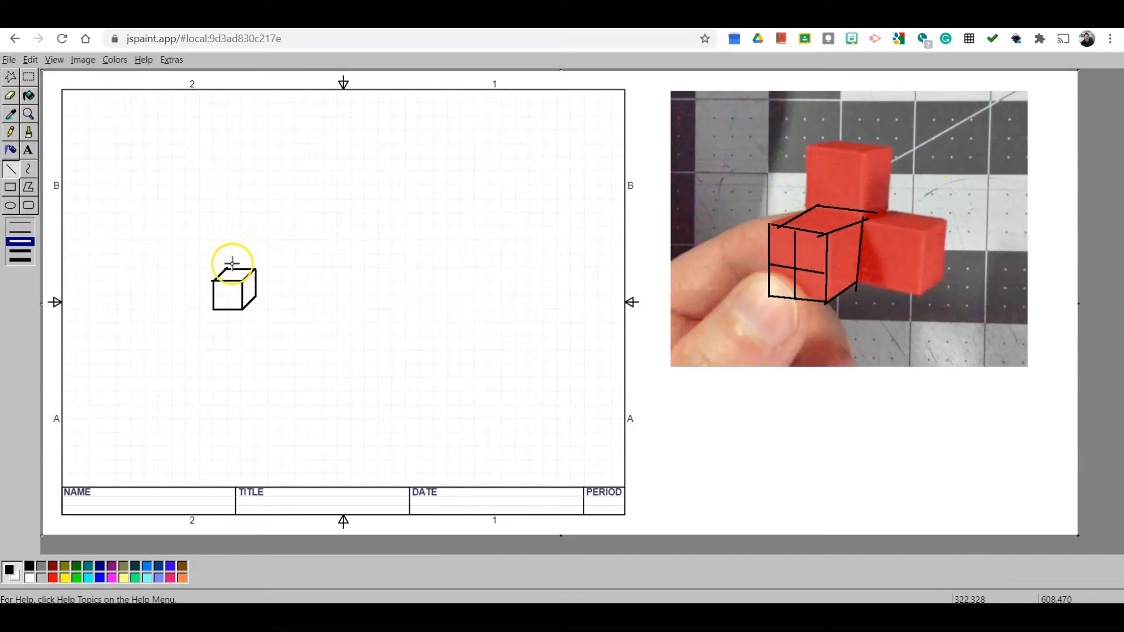
- Draw the upper cube's front face above the first cube on the graph paper
left_click_drag(227, 268, 228, 241)
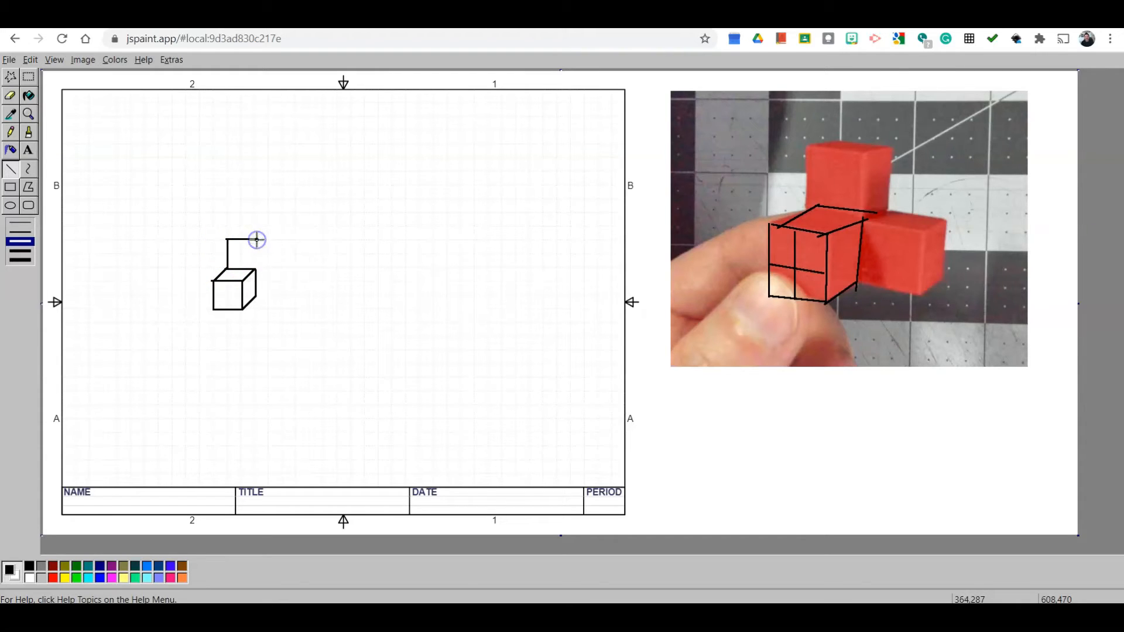
left_click_drag(259, 268, 259, 268)
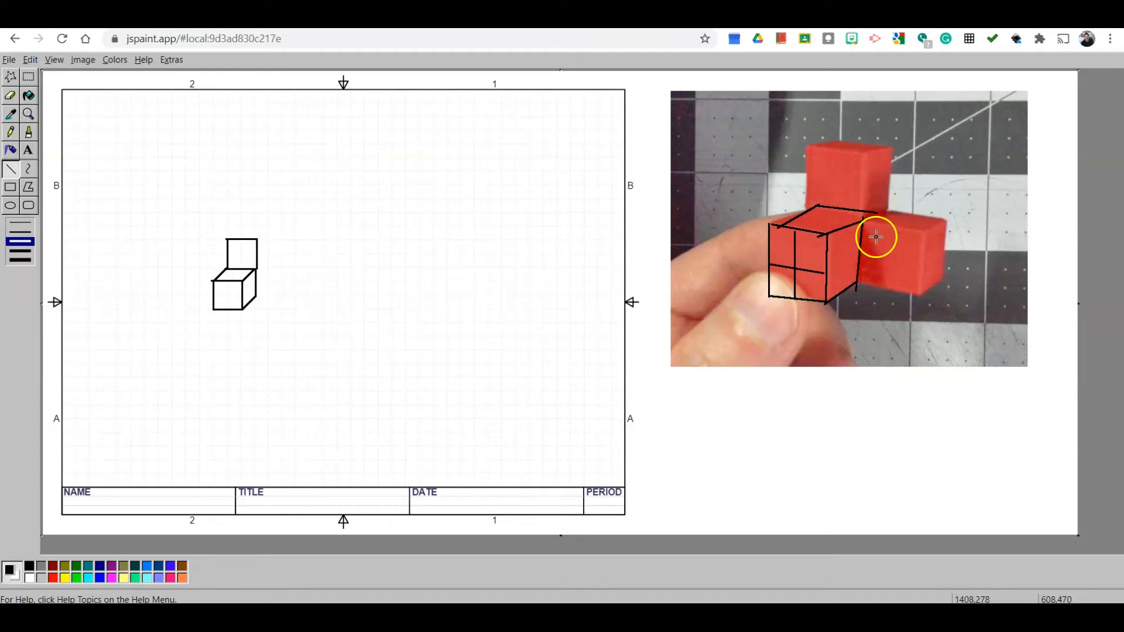
- Trace the outlines of the top cube and the right cube on the photo
left_click_drag(869, 216, 873, 162)
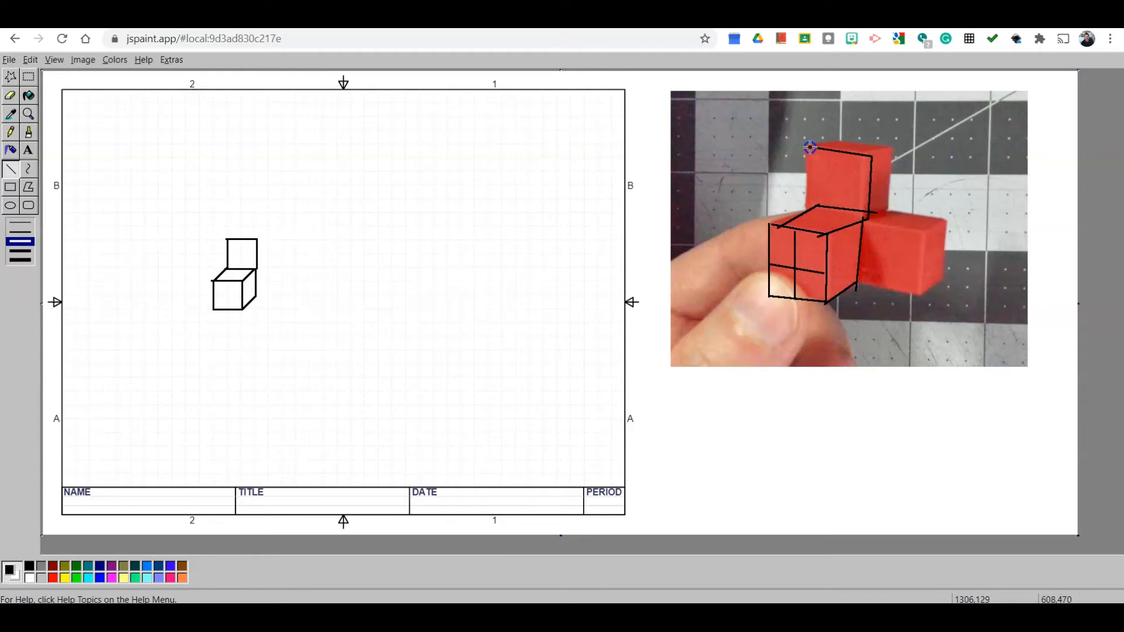
left_click_drag(869, 222, 921, 230)
mouse_move(922, 231)
left_mouse_down()
mouse_move(915, 298)
mouse_move(856, 285)
left_mouse_up()
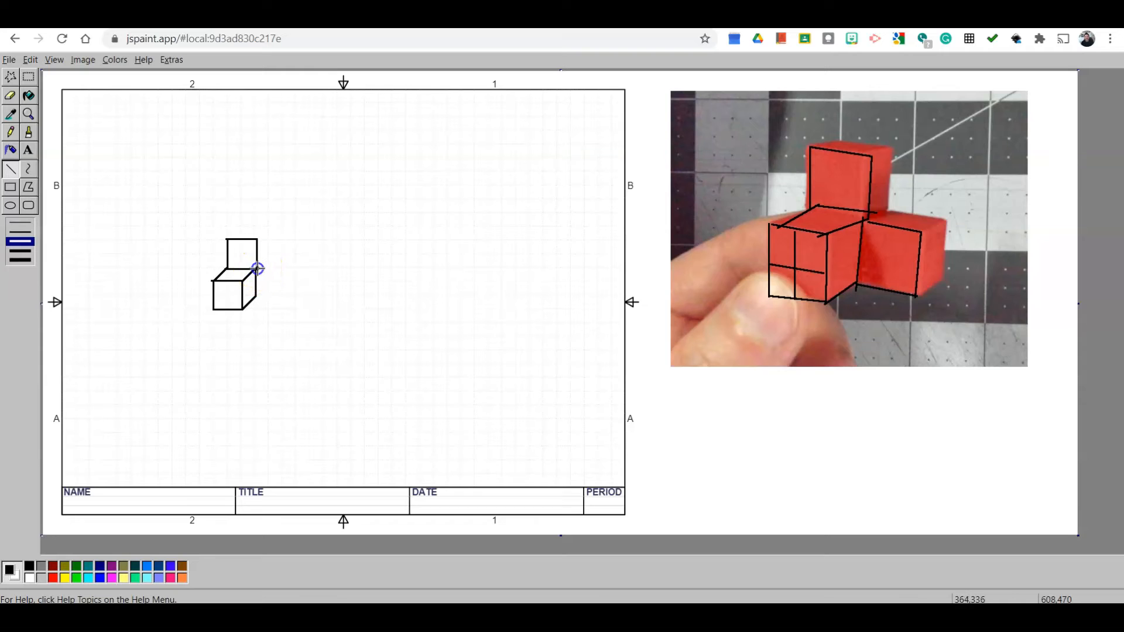
- Draw the right cube beside the first and add receding edges to the upper and right cubes on the graph paper
left_click_drag(287, 270, 288, 269)
key("ctrl+z")
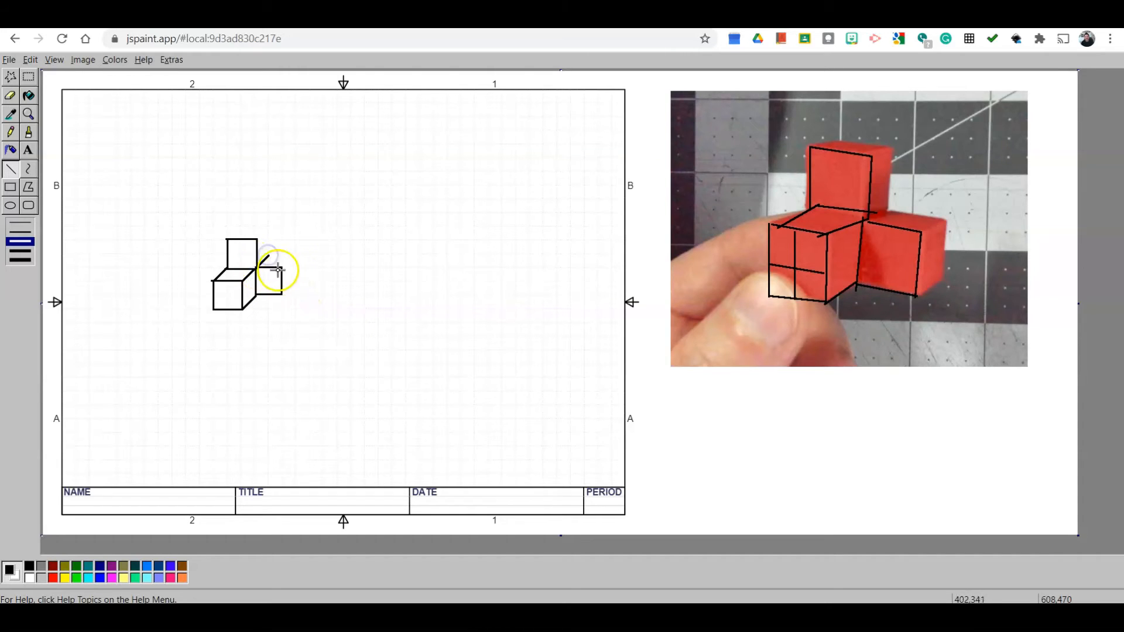
left_click_drag(282, 294, 295, 281)
left_click_drag(255, 242, 270, 227)
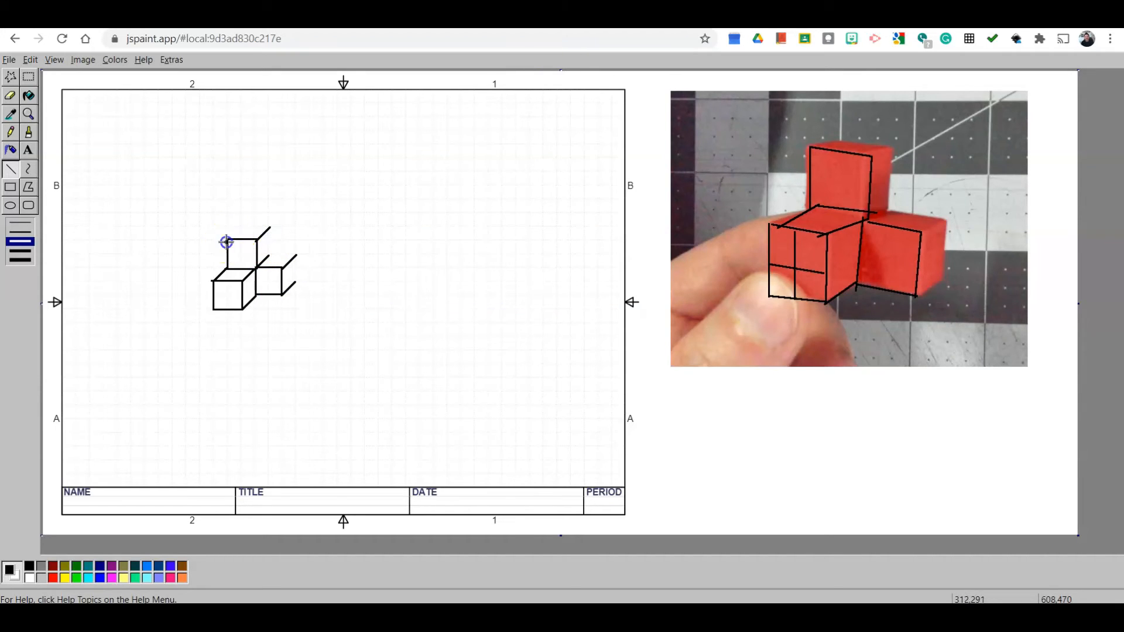
mouse_move(269, 227)
left_mouse_down()
mouse_move(268, 256)
mouse_move(295, 256)
left_mouse_up()
- Trace the back receding edges of the top and right cubes on the photo
left_click_drag(811, 147, 910, 145)
left_click_drag(869, 218, 969, 222)
mouse_move(917, 292)
left_mouse_down()
mouse_move(949, 272)
mouse_move(949, 224)
left_mouse_up()
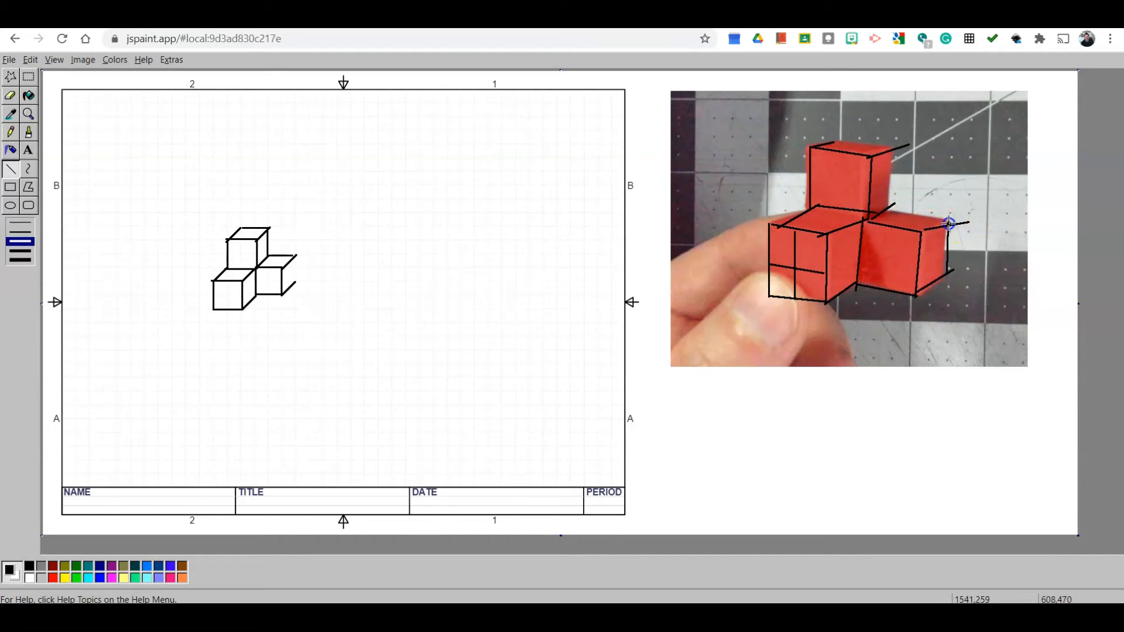
left_click_drag(895, 151, 817, 142)
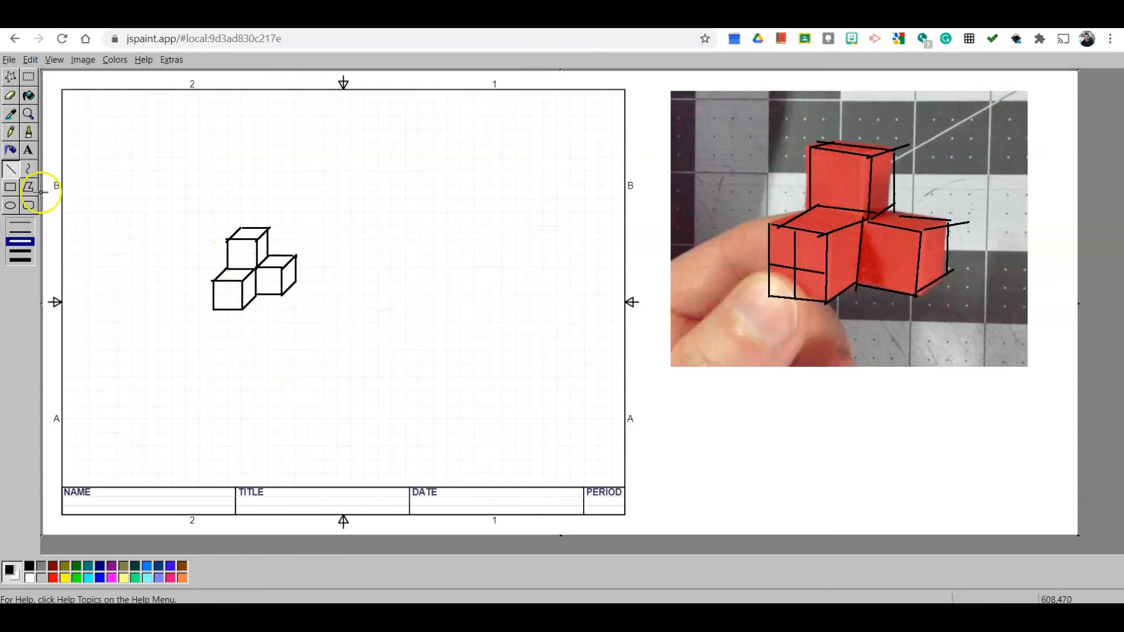
- Fill the front faces of the three drawn cubes with light gray using the Fill tool
left_click(30, 95)
left_click(41, 578)
left_click(237, 289)
left_click(243, 250)
left_click(276, 273)
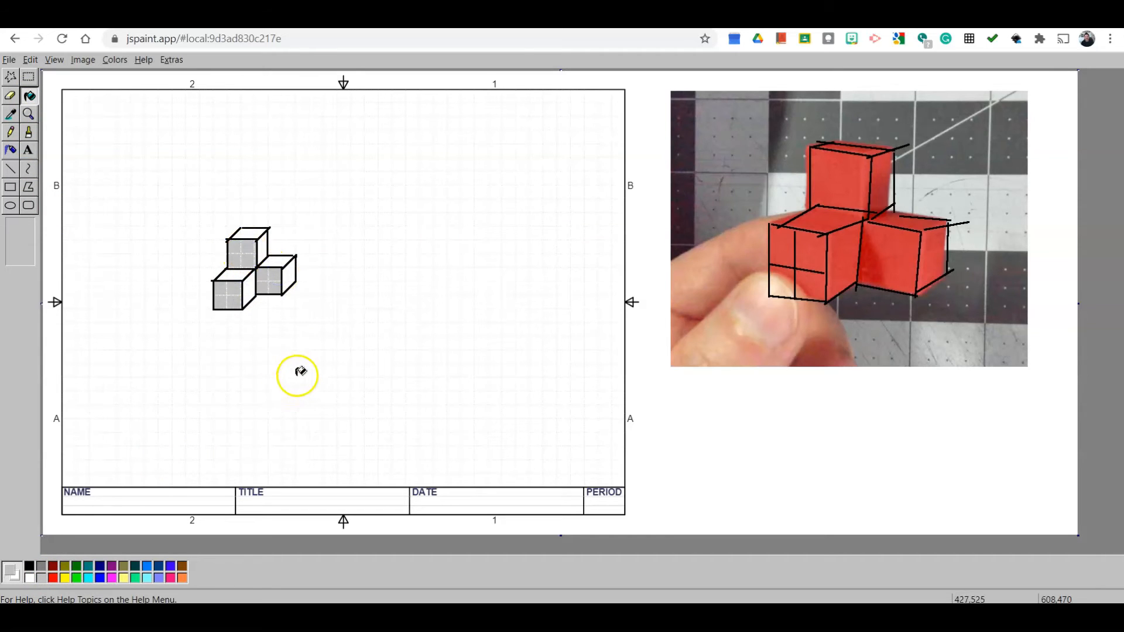
- Fill the cubes' right side faces with dark gray, undoing and redoing one fill
left_click(41, 566)
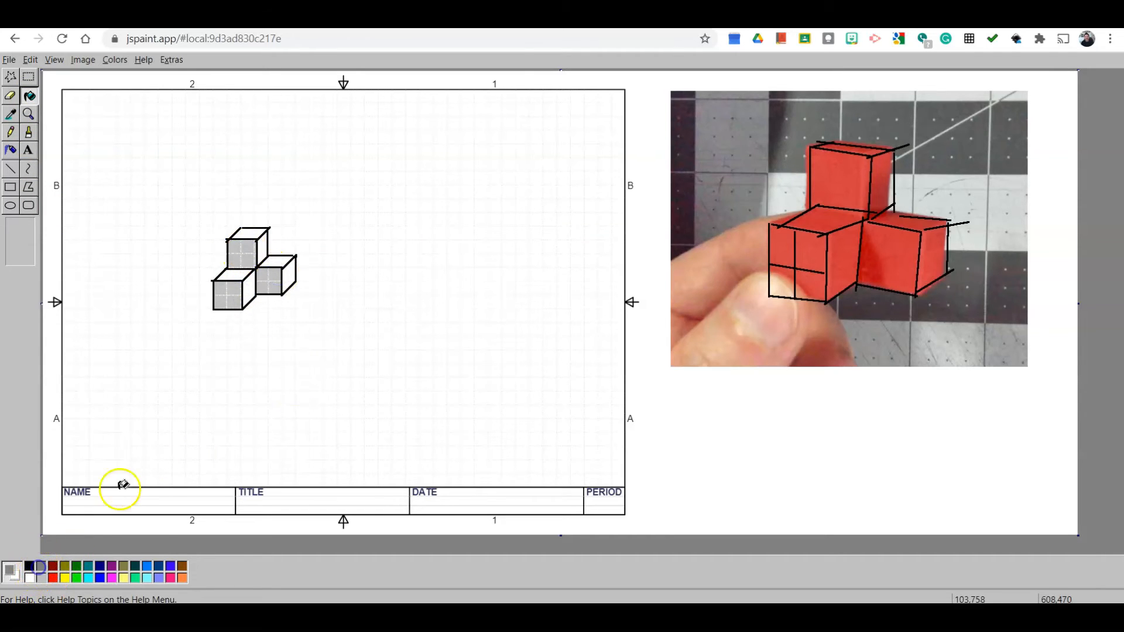
left_click(249, 283)
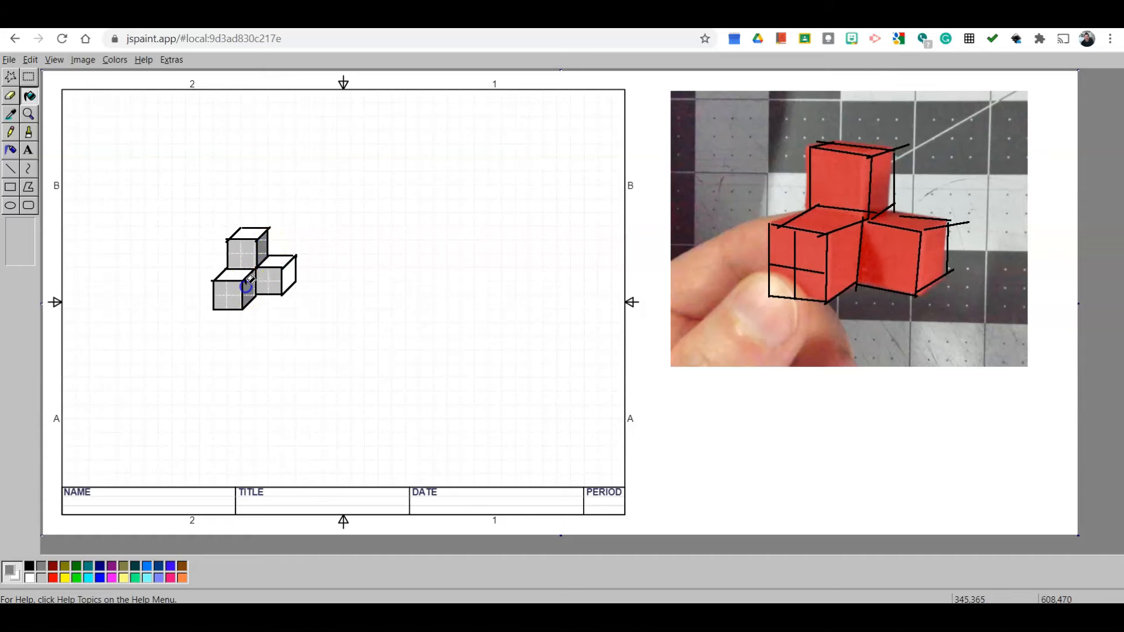
left_click(283, 275)
left_click(30, 60)
left_click(42, 82)
left_click(287, 272)
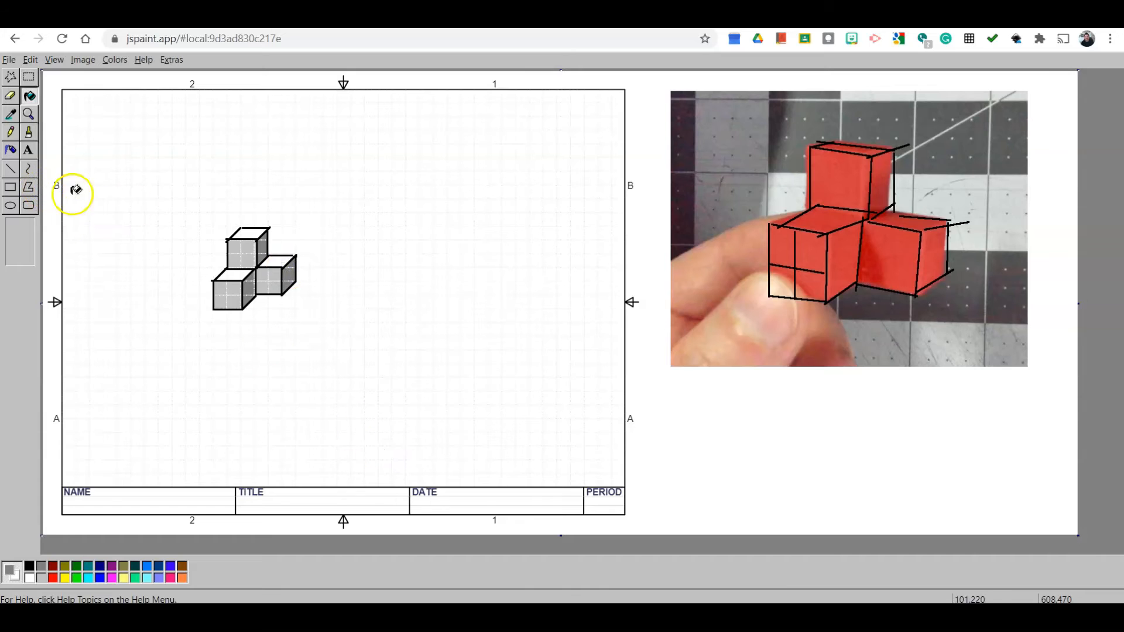
left_click(10, 188)
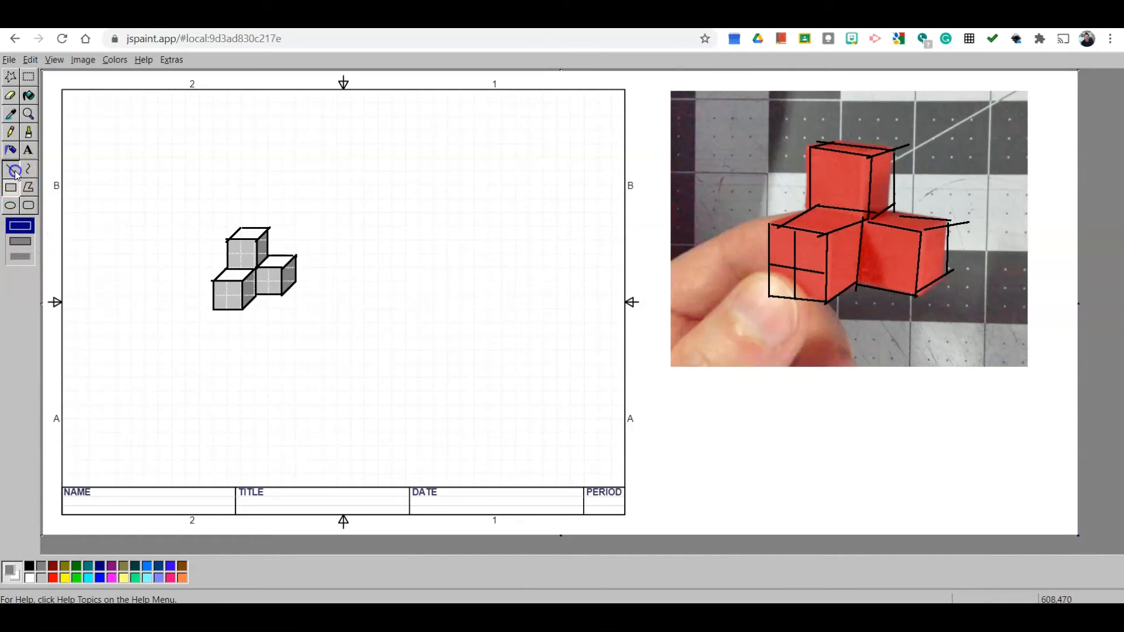
left_click(10, 169)
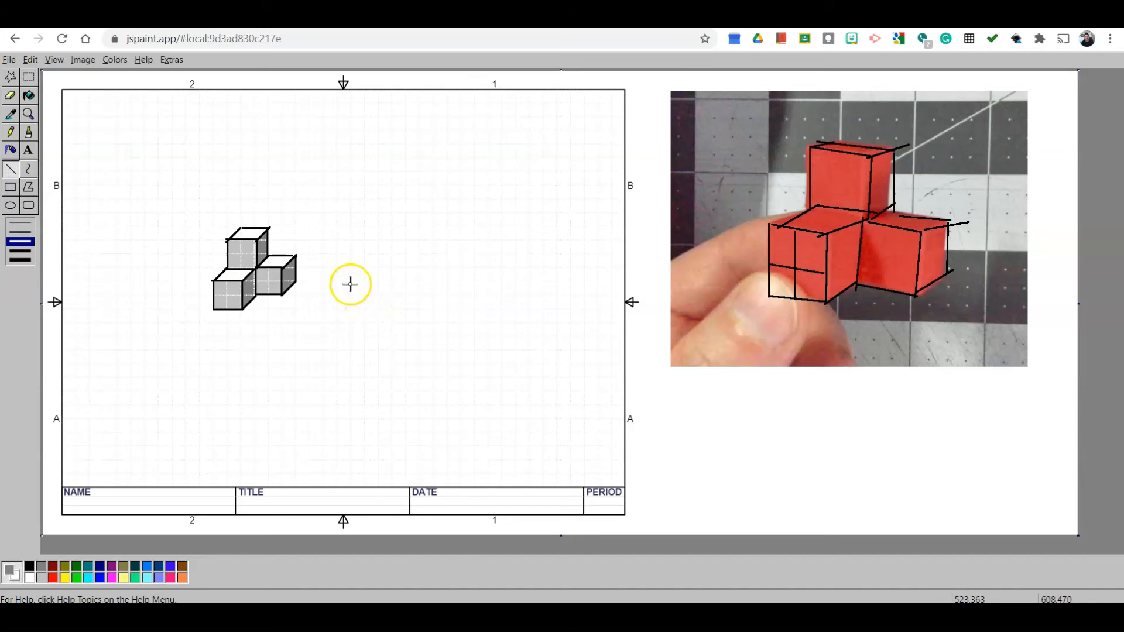
- Draw a larger front cube with its receding edges to the right of the small sketch, undoing a stray line
left_click_drag(350, 282, 351, 342)
key("ctrl+z")
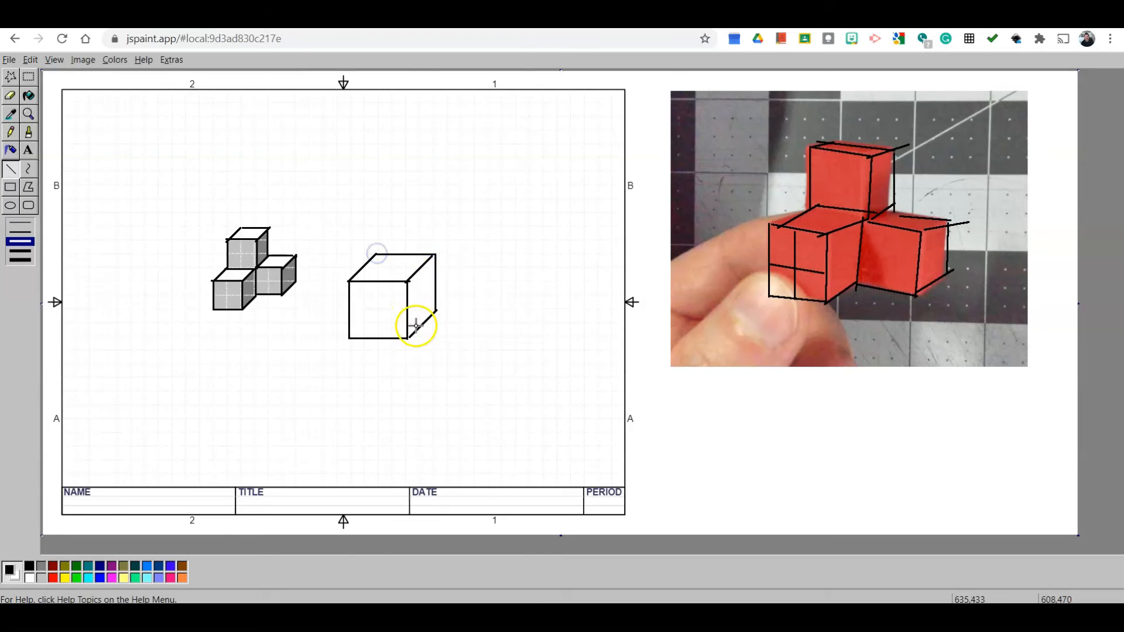
left_click_drag(408, 280, 437, 255)
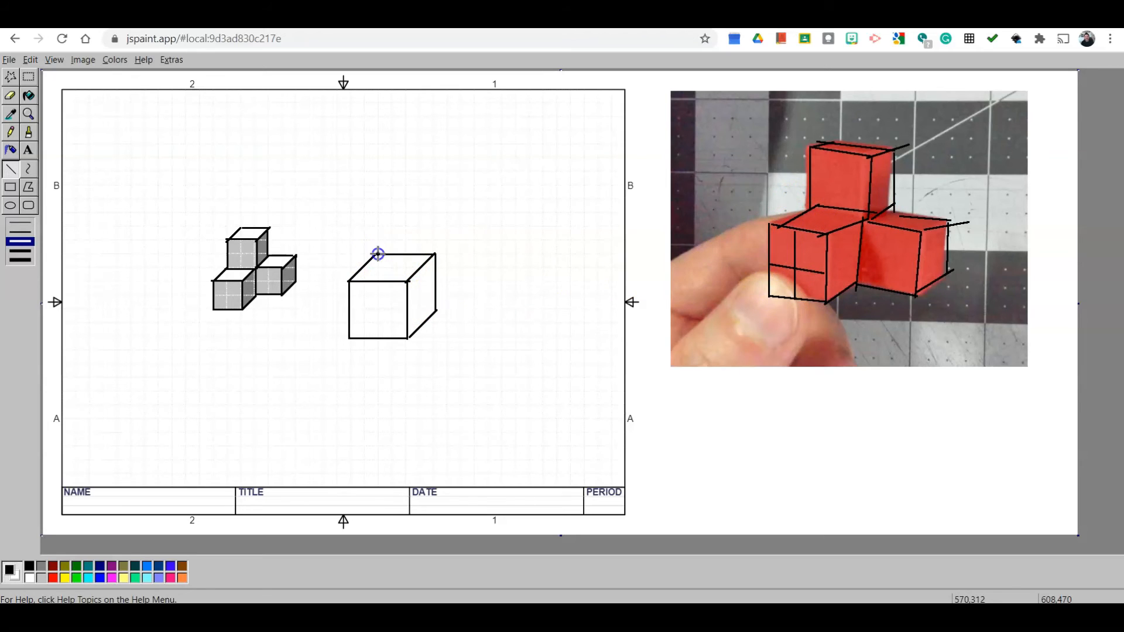
- Add the top and right cubes' front faces to the large sketch and connect their receding edges
left_click_drag(382, 199, 381, 200)
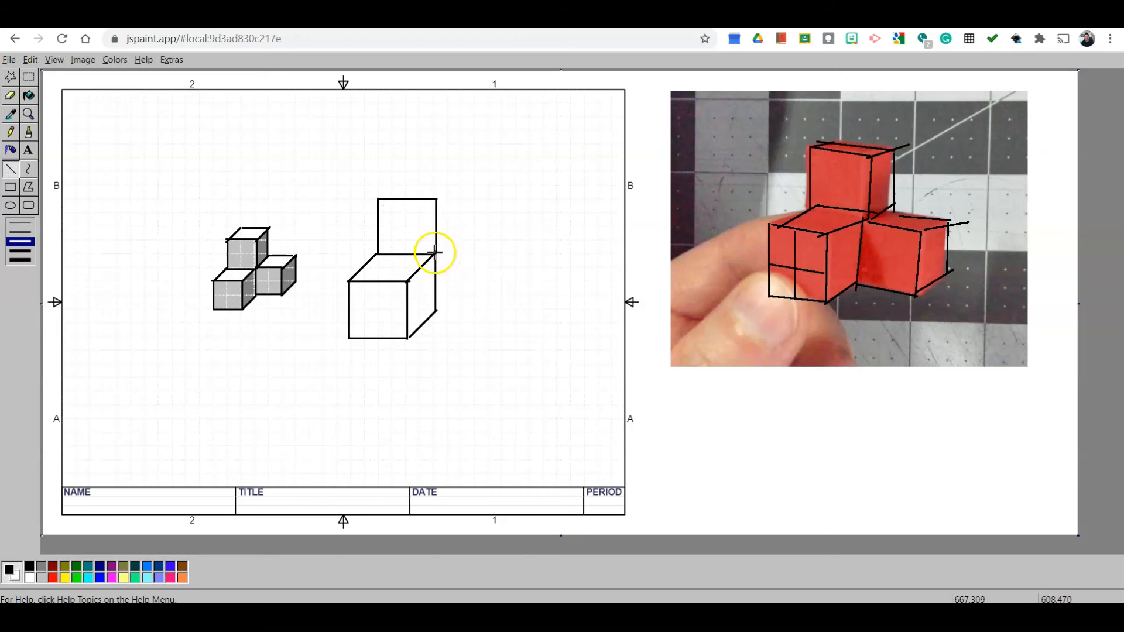
left_click_drag(491, 253, 491, 253)
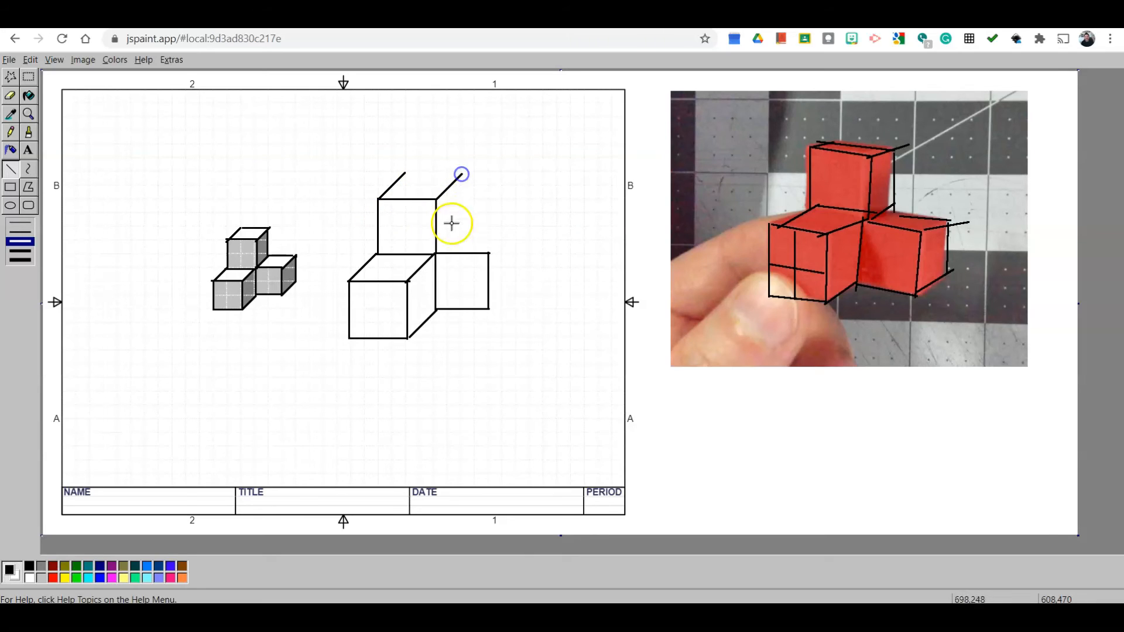
left_click_drag(436, 250, 514, 227)
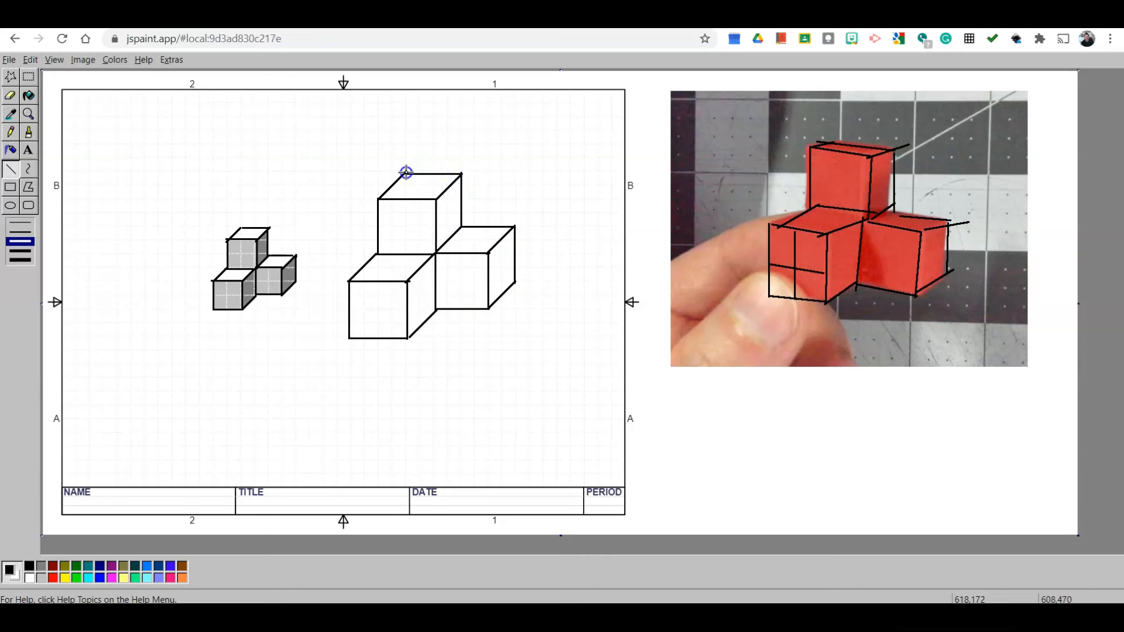
- Fill the right side faces of the large sketch's three cubes with dark gray using the Fill tool
left_click(28, 95)
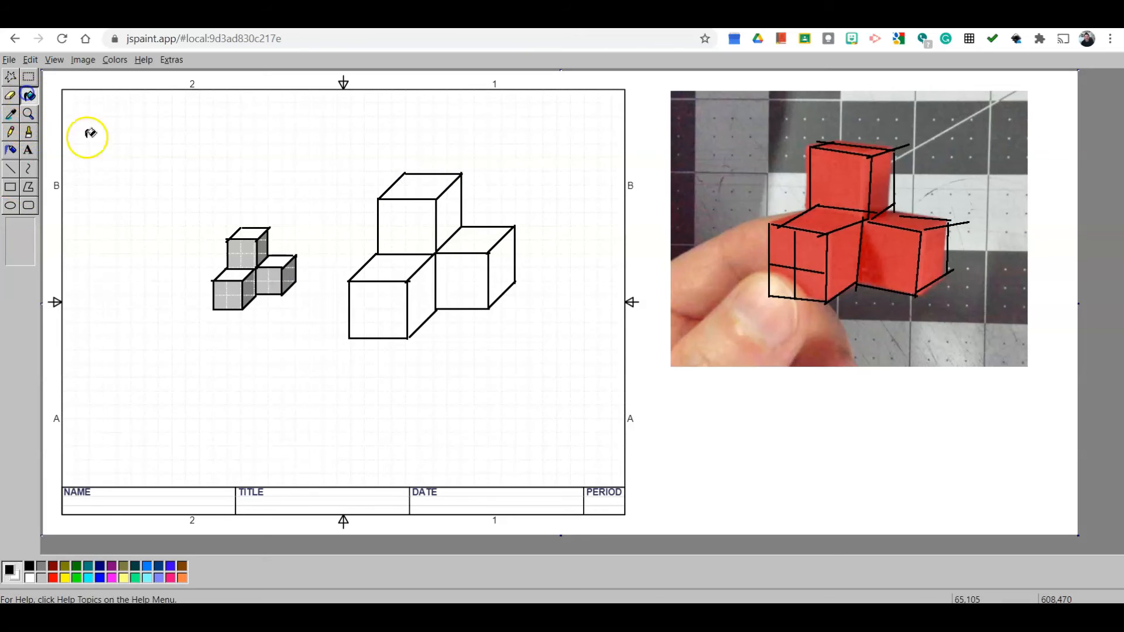
left_click(41, 566)
left_click(449, 205)
left_click(416, 300)
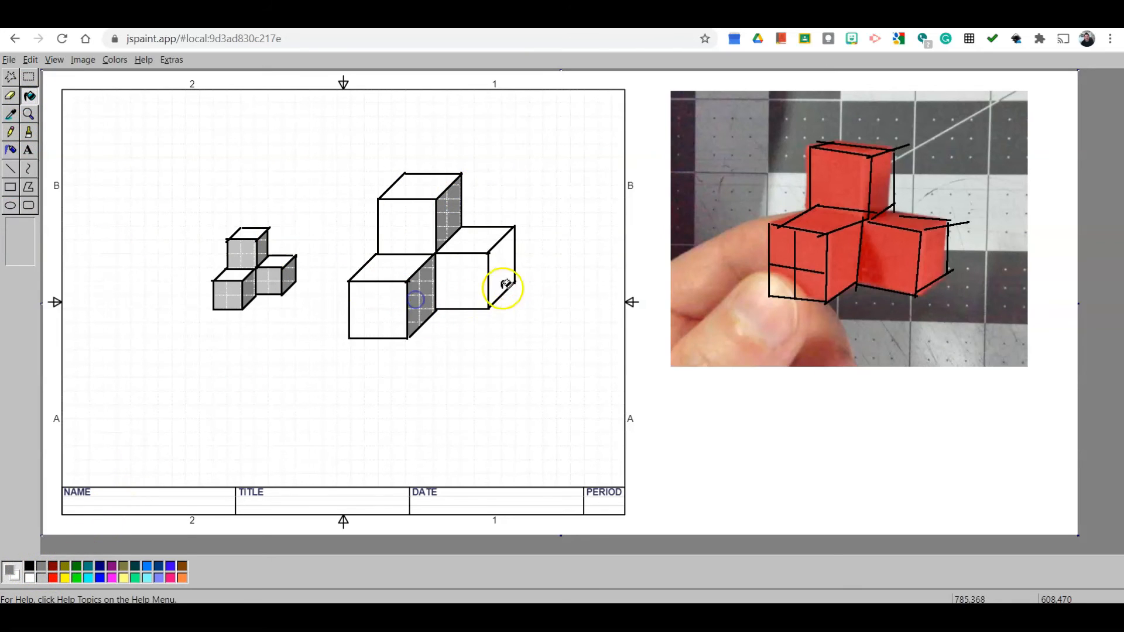
left_click(504, 286)
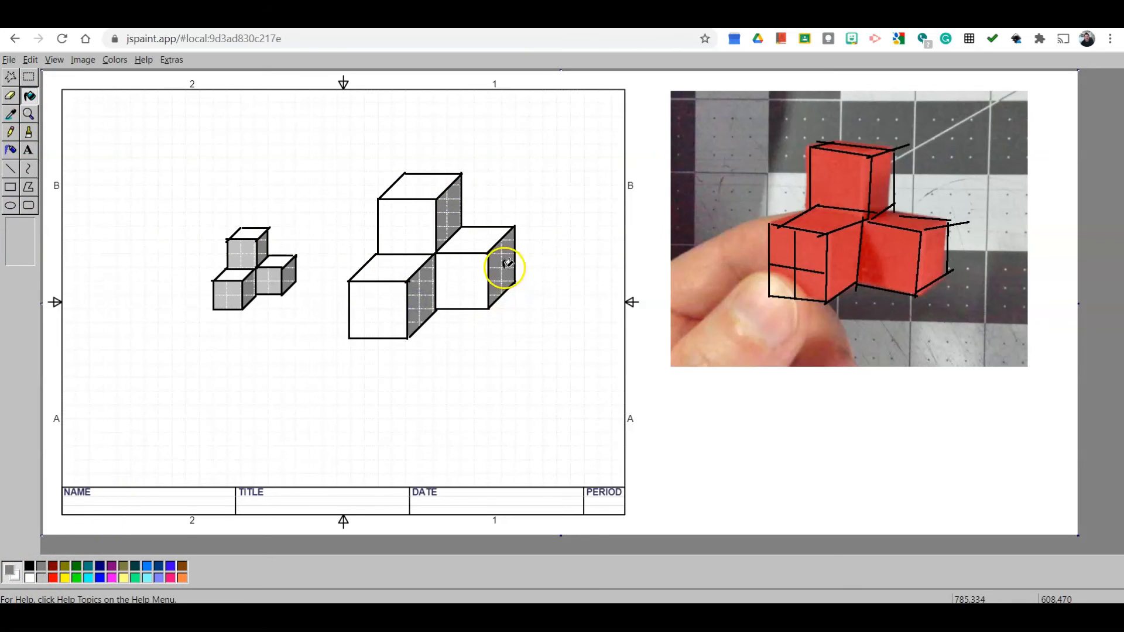
- Fill the front faces of the large sketch's three cubes with light gray
left_click(41, 577)
left_click(404, 217)
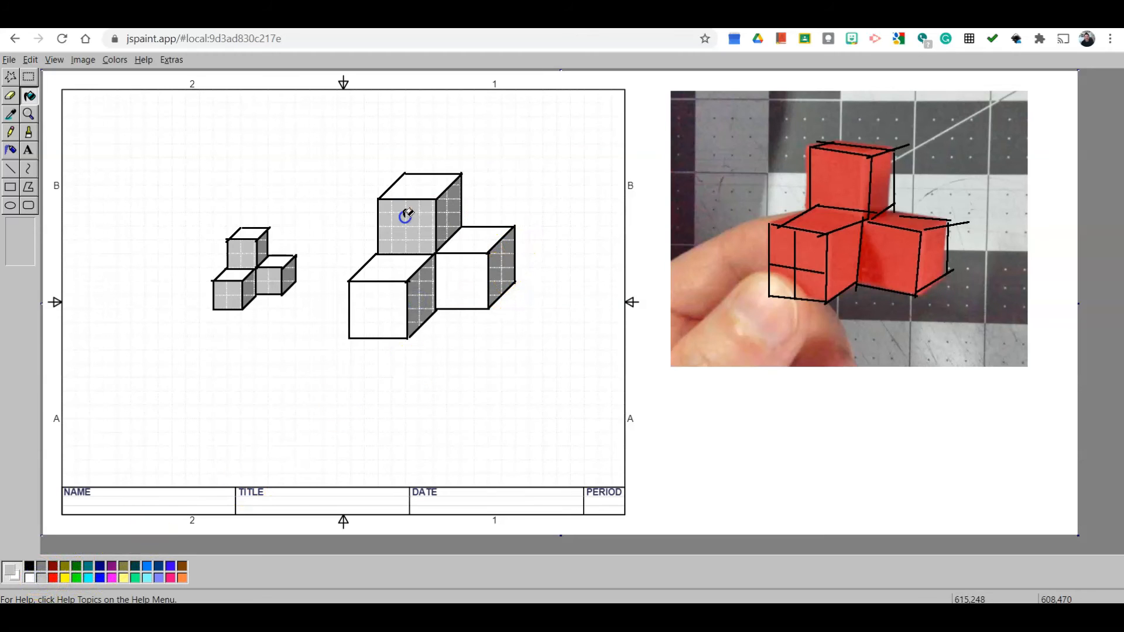
left_click(461, 283)
left_click(386, 305)
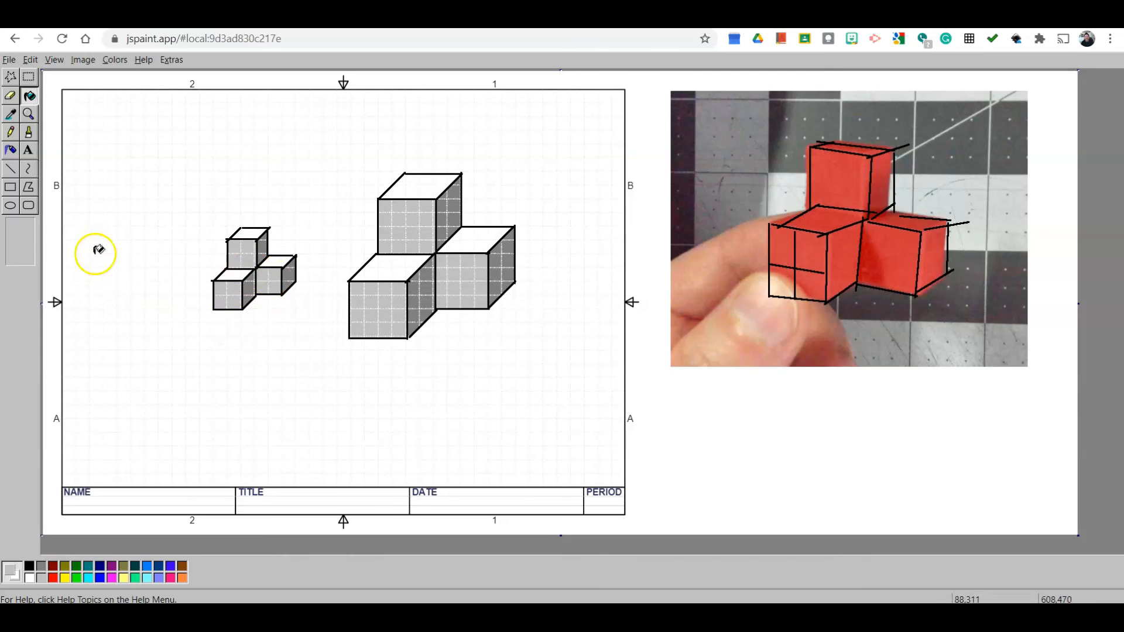
- Add the student's name in the NAME box of the title block with transparent black Arial text at size 18
left_click(29, 151)
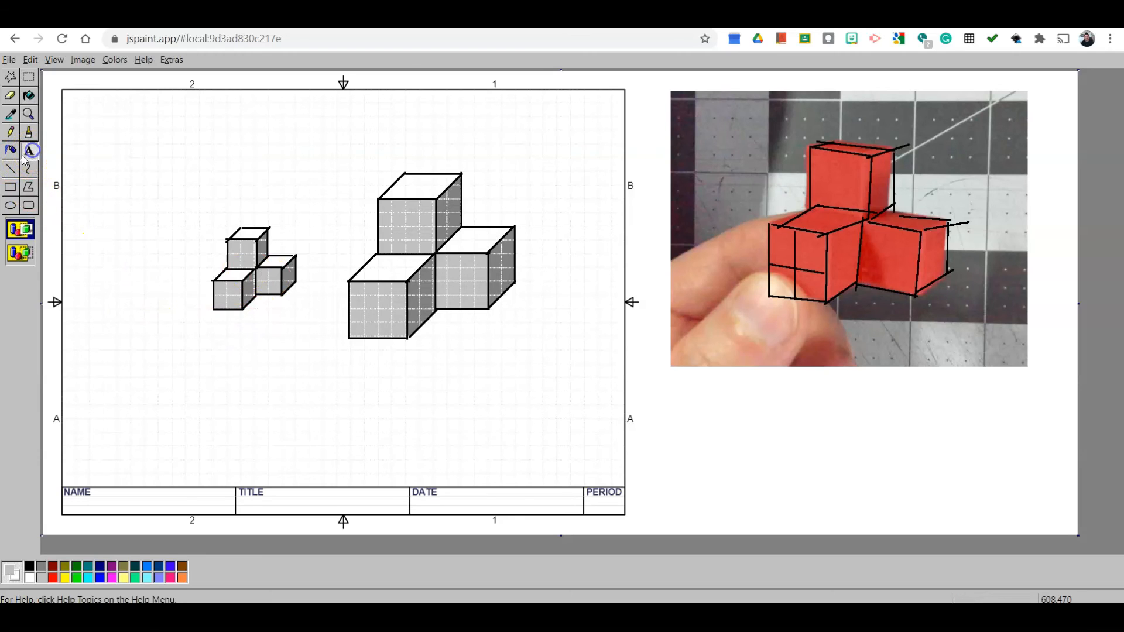
left_click(17, 253)
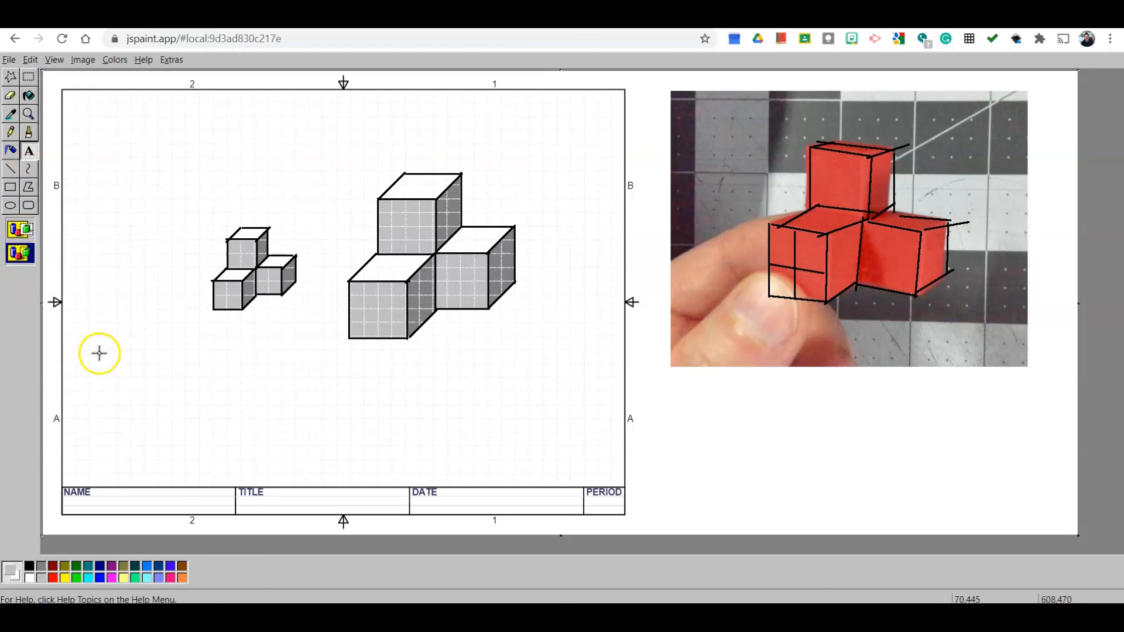
left_click_drag(100, 490, 230, 515)
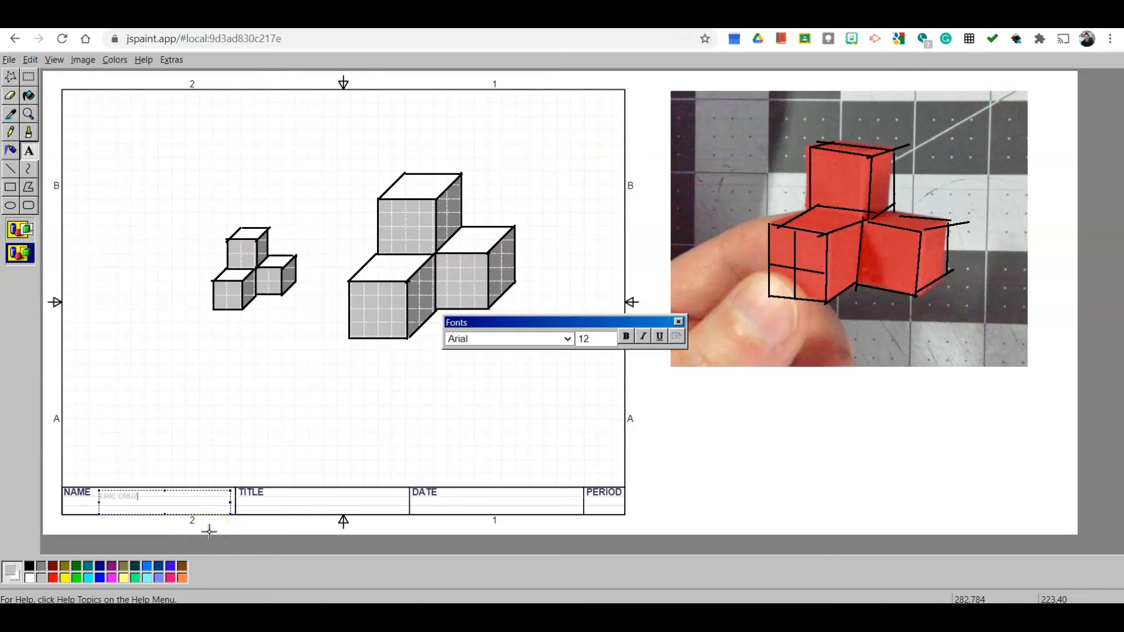
left_click_drag(142, 496, 86, 502)
left_click(34, 565)
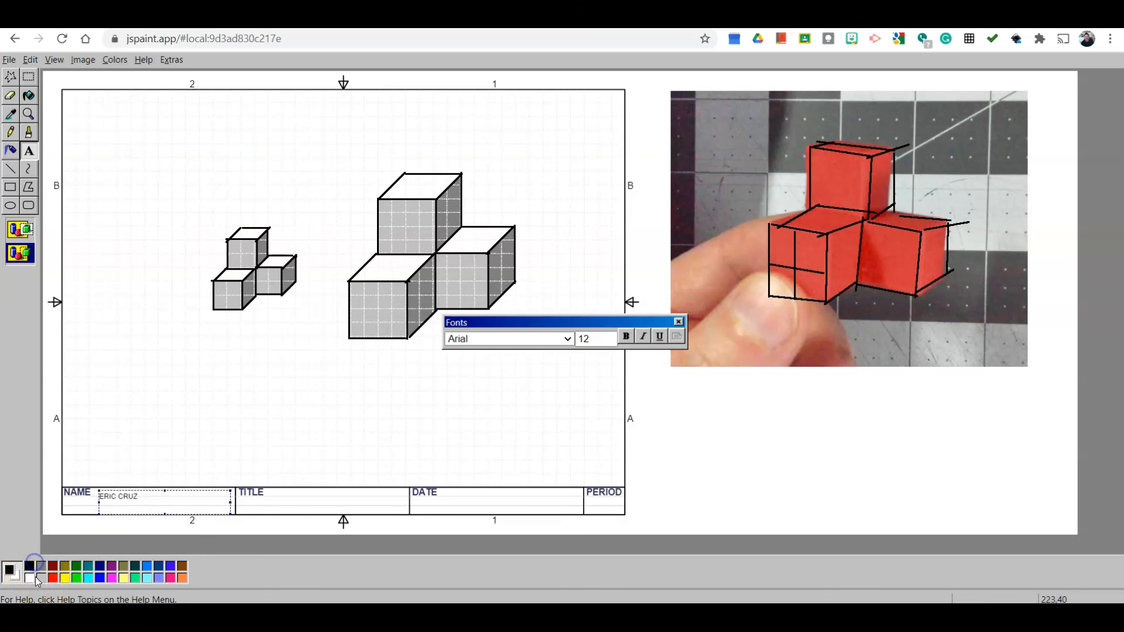
left_click_drag(154, 496, 96, 497)
left_click(595, 342)
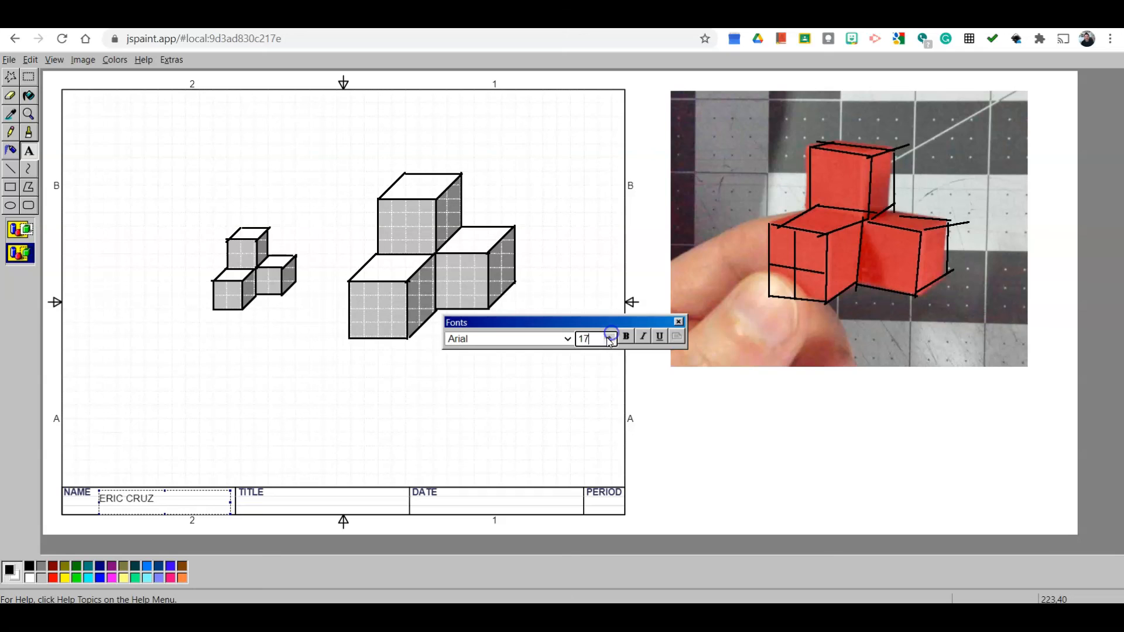
- Add the text OBLIQUE SKETCH in the TITLE box of the title block
left_click_drag(273, 493, 406, 510)
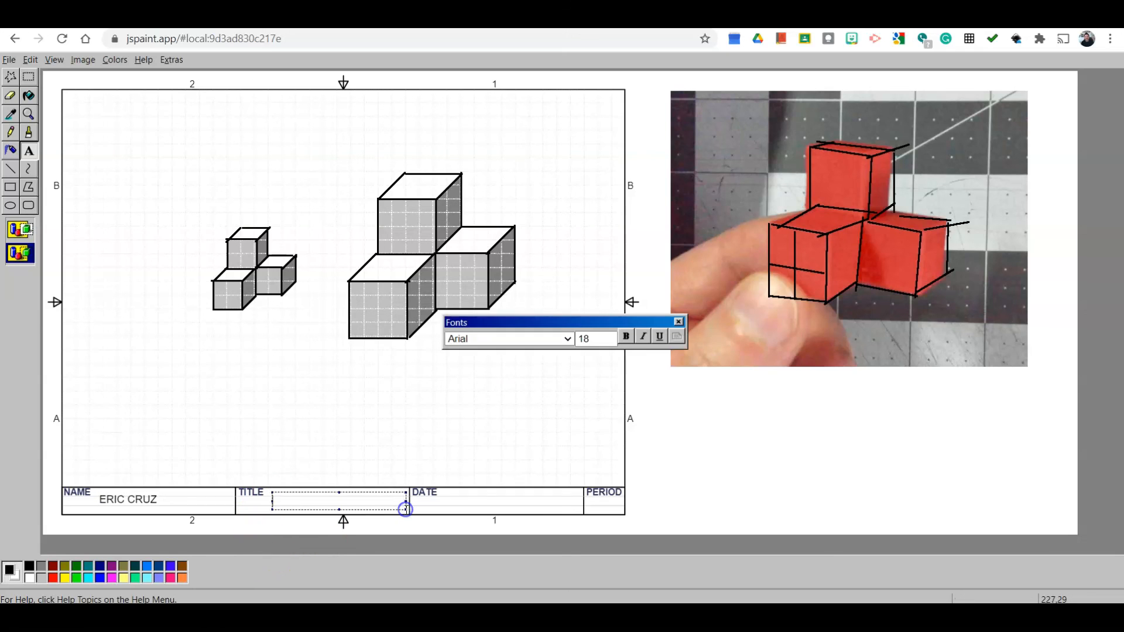
type("OBLIQUE SKETCH")
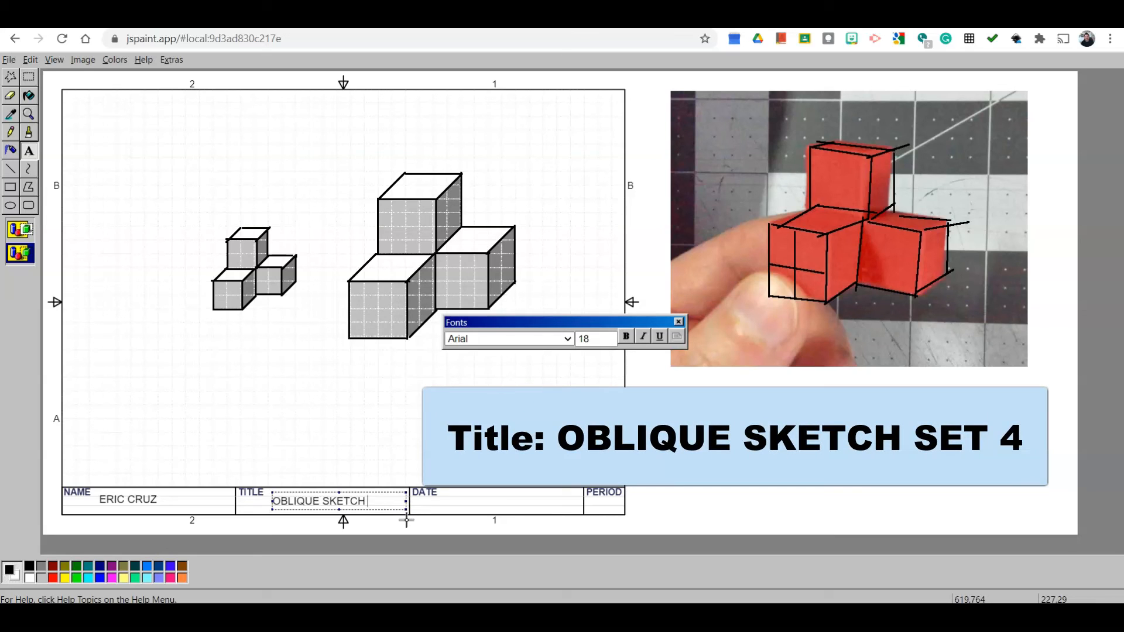
- Enter DATE in the DATE box and X in the PERIOD box, then finish the text
left_click_drag(444, 492, 574, 509)
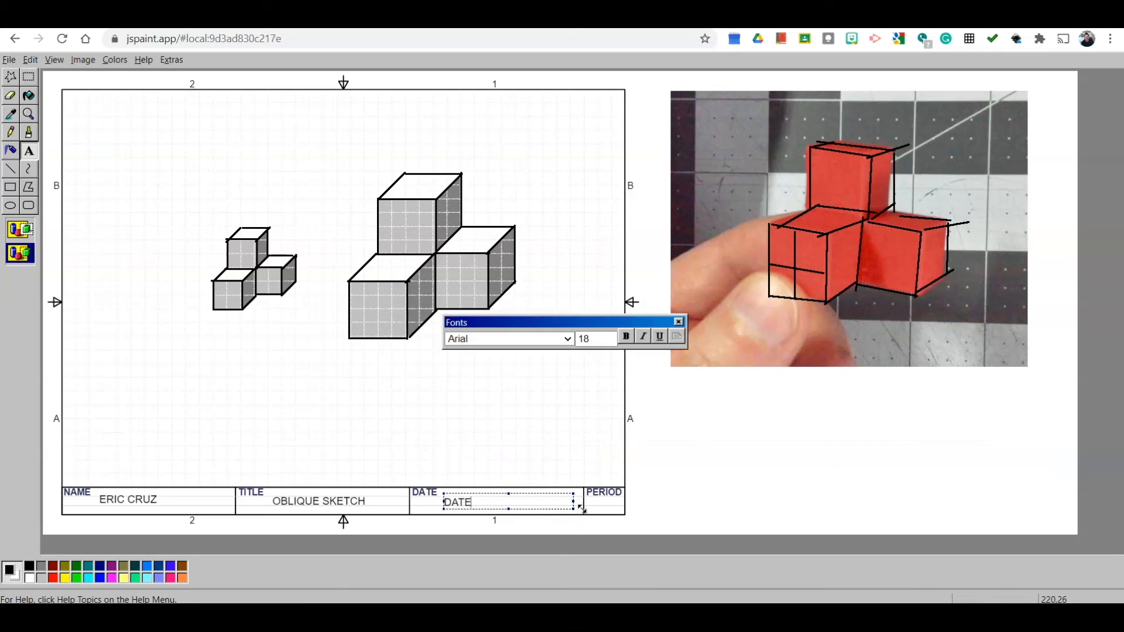
left_click_drag(602, 496, 622, 511)
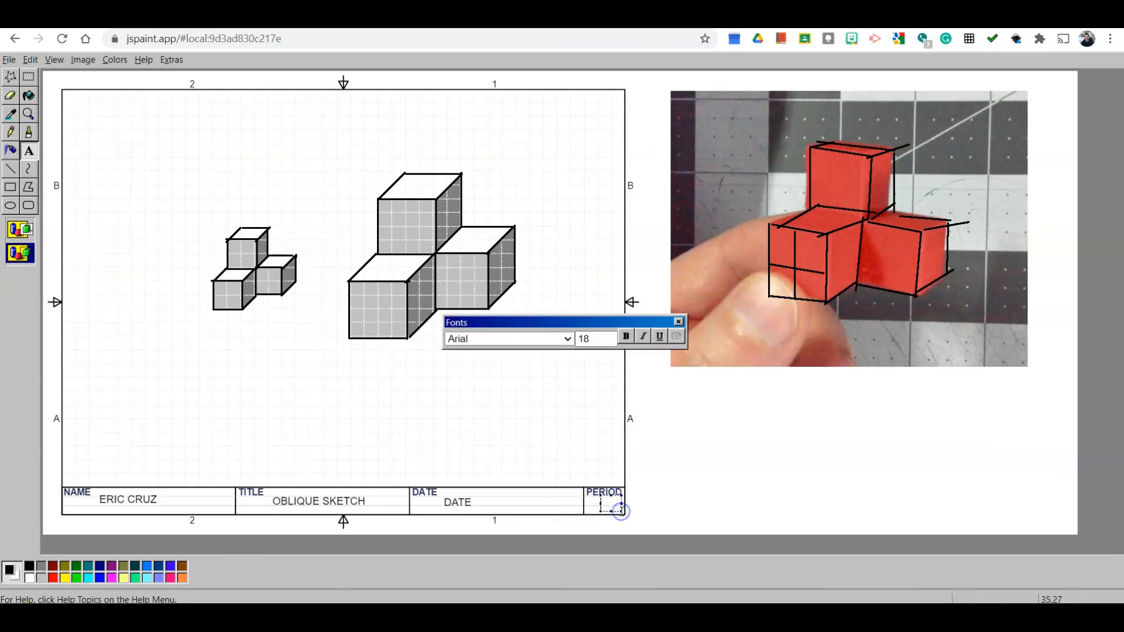
left_click(660, 493)
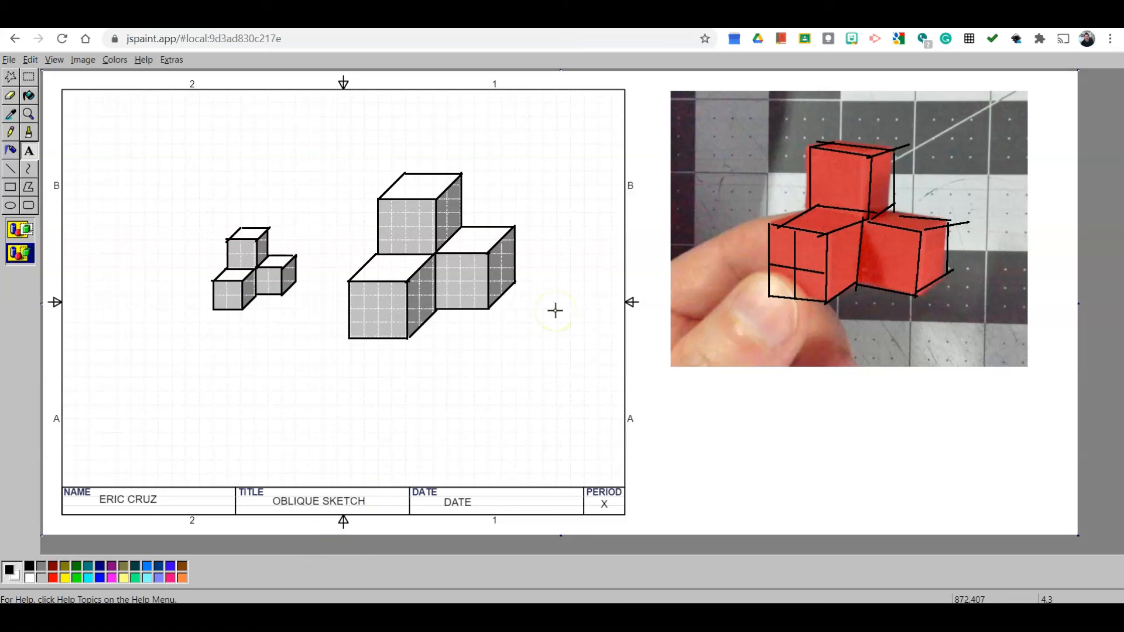
- Start saving the drawing under a new name with Save As
left_click(9, 60)
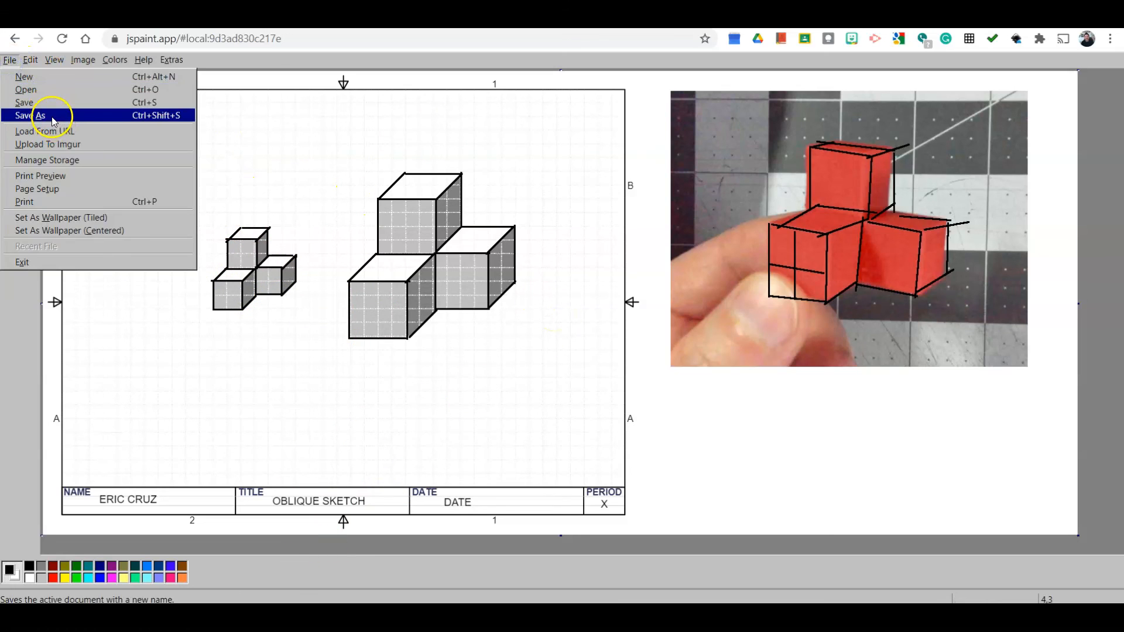